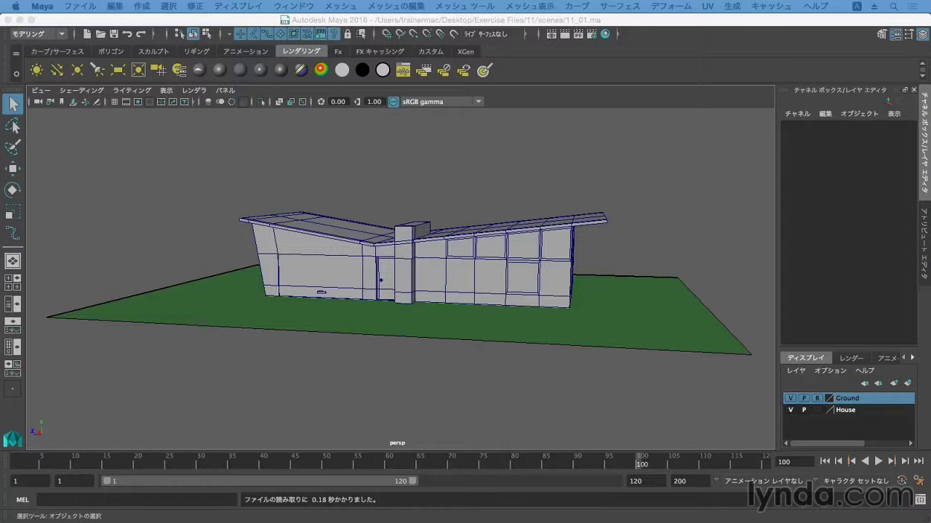
- Select the house model and orbit the camera to a closer, more frontal view
{"action": "left_click", "coordinate": [561, 257]}
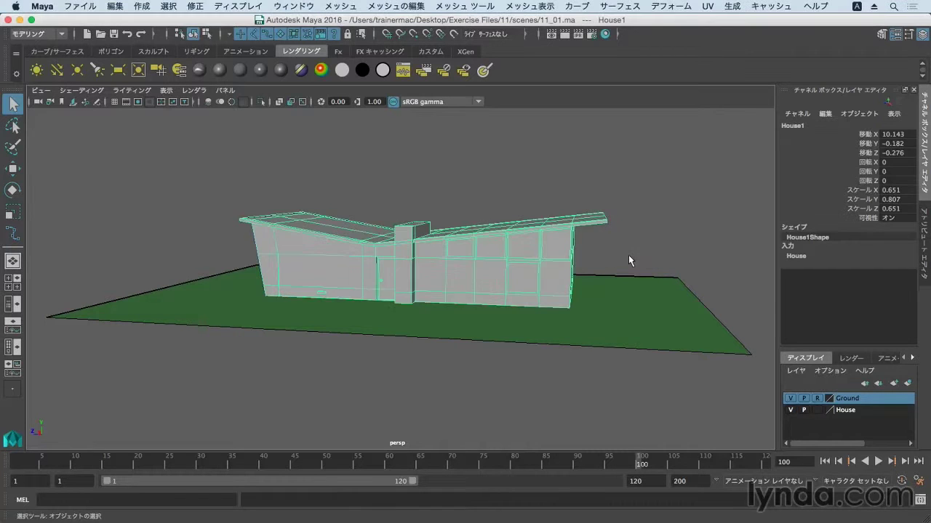
{"action": "right_click_drag", "start_coordinate": [628, 254], "coordinate": [678, 245], "text": "alt"}
{"action": "mouse_move", "coordinate": [678, 246]}
{"action": "left_mouse_down", "text": "alt"}
{"action": "mouse_move", "coordinate": [641, 272]}
{"action": "mouse_move", "coordinate": [588, 257]}
{"action": "mouse_move", "coordinate": [561, 263]}
{"action": "mouse_move", "coordinate": [596, 259]}
{"action": "left_mouse_up", "text": "alt"}
{"action": "left_click", "coordinate": [538, 195]}
{"action": "mouse_move", "coordinate": [508, 243]}
{"action": "left_mouse_down", "text": "alt"}
{"action": "mouse_move", "coordinate": [480, 245]}
{"action": "mouse_move", "coordinate": [509, 257]}
{"action": "mouse_move", "coordinate": [374, 254]}
{"action": "mouse_move", "coordinate": [415, 245]}
{"action": "left_mouse_up", "text": "alt"}
{"action": "left_click", "coordinate": [499, 257]}
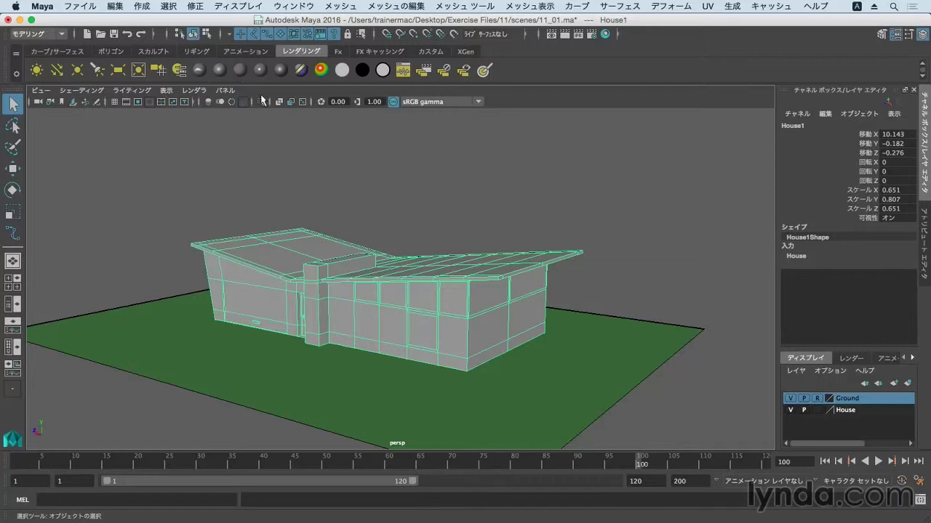
- Assign a new Lambert material to the house and rename it 'house'
{"action": "left_click", "coordinate": [239, 69]}
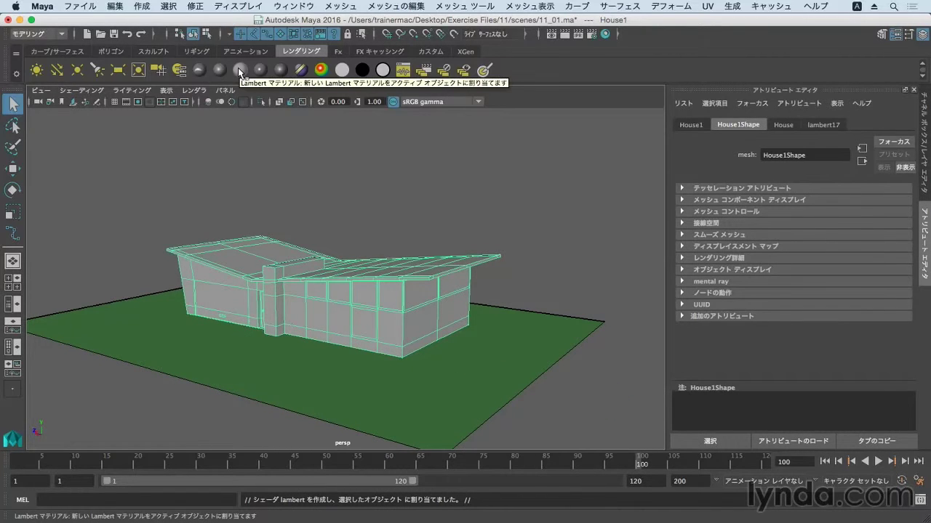
{"action": "left_click", "coordinate": [836, 124]}
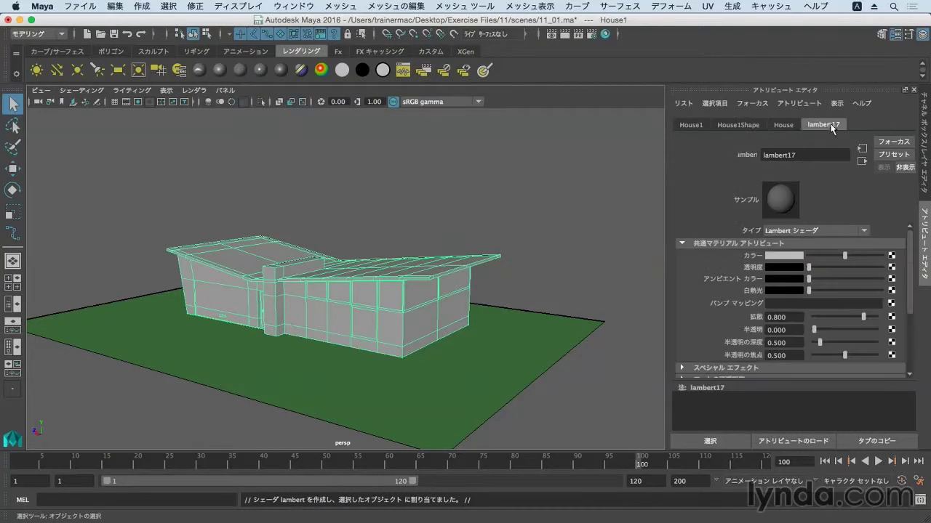
{"action": "double_click", "coordinate": [778, 156]}
{"action": "type", "text": "house"}
- Set the house material colour to yellow (H 61.946, S 0.941, V 0.611) and deselect
{"action": "left_click", "coordinate": [792, 257]}
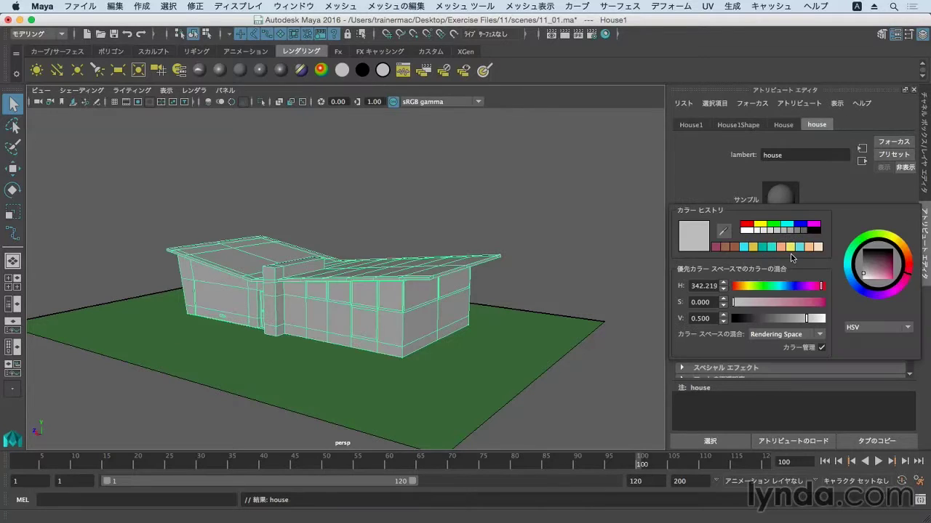
{"action": "left_click", "coordinate": [896, 241]}
{"action": "mouse_move", "coordinate": [880, 268]}
{"action": "left_mouse_down"}
{"action": "mouse_move", "coordinate": [900, 285]}
{"action": "mouse_move", "coordinate": [894, 275]}
{"action": "left_mouse_up"}
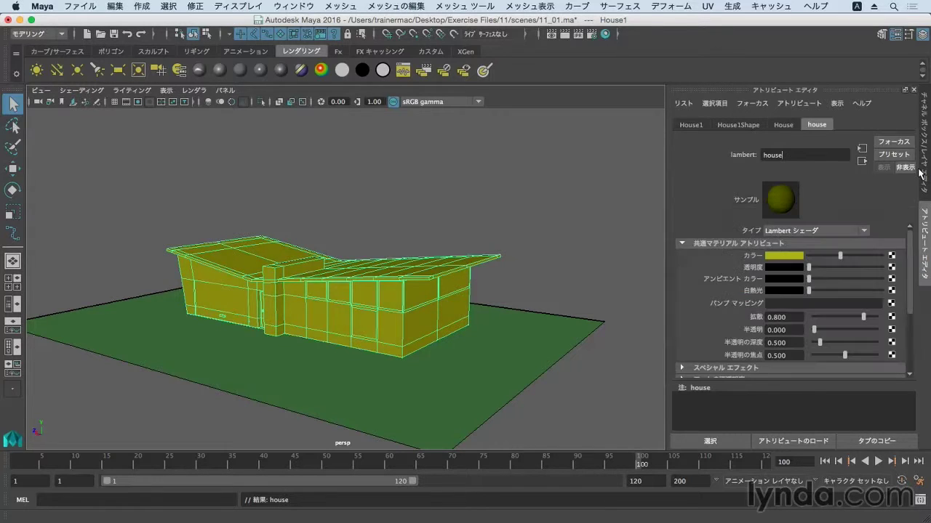
{"action": "key", "text": "ctrl+a"}
{"action": "left_click", "coordinate": [619, 248]}
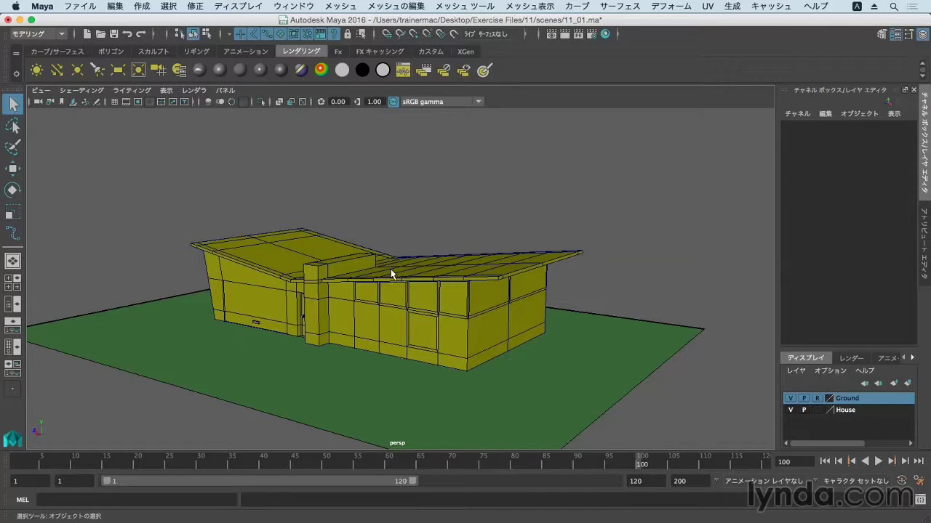
- Zoom in toward the front and select the upper row of window faces in face mode
{"action": "mouse_move", "coordinate": [389, 280]}
{"action": "left_mouse_down", "text": "alt"}
{"action": "mouse_move", "coordinate": [574, 269]}
{"action": "mouse_move", "coordinate": [591, 257]}
{"action": "mouse_move", "coordinate": [445, 284]}
{"action": "left_mouse_up", "text": "alt"}
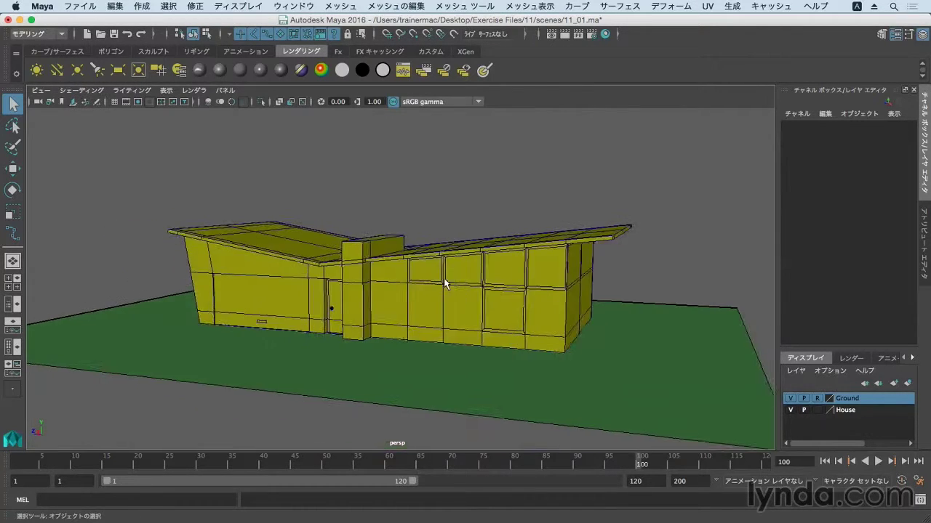
{"action": "scroll", "coordinate": [445, 283], "scroll_direction": "up", "scroll_amount": 2}
{"action": "scroll", "coordinate": [447, 280], "scroll_direction": "up", "scroll_amount": 3}
{"action": "scroll", "coordinate": [451, 277], "scroll_direction": "up", "scroll_amount": 2}
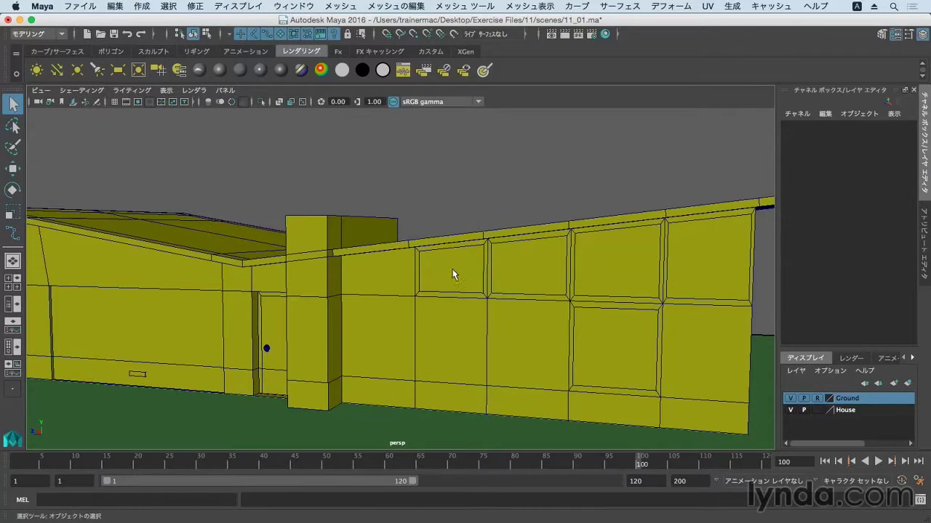
{"action": "right_click_drag", "start_coordinate": [452, 274], "coordinate": [453, 205]}
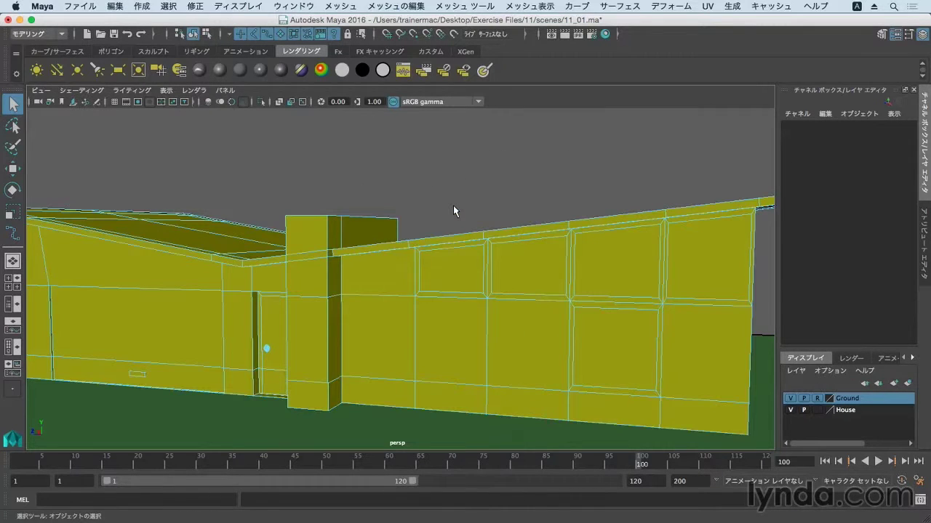
{"action": "left_click", "coordinate": [453, 274]}
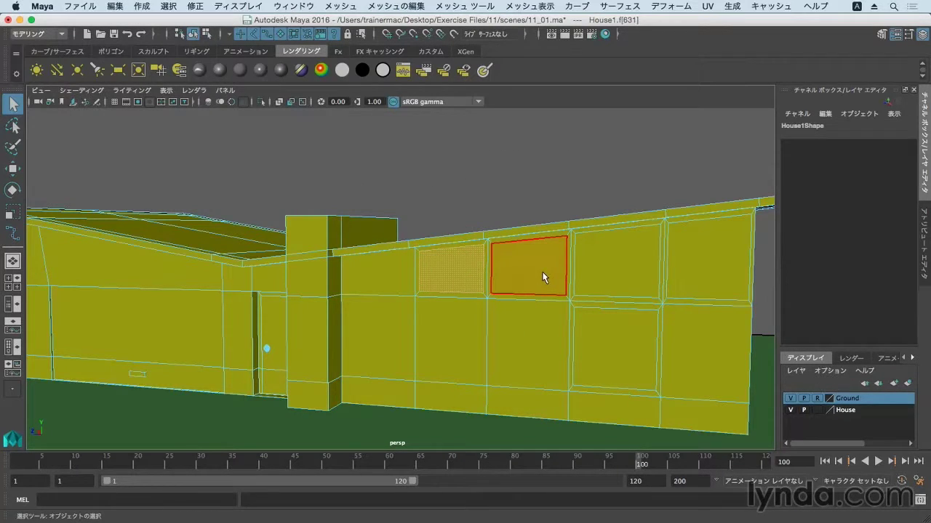
{"action": "left_click", "coordinate": [543, 275], "text": "shift"}
{"action": "left_click", "coordinate": [618, 262], "text": "shift"}
{"action": "left_click", "coordinate": [695, 260], "text": "shift"}
- Add one lower window pane and the end-wall window face to the selection
{"action": "left_click", "coordinate": [593, 343], "text": "shift"}
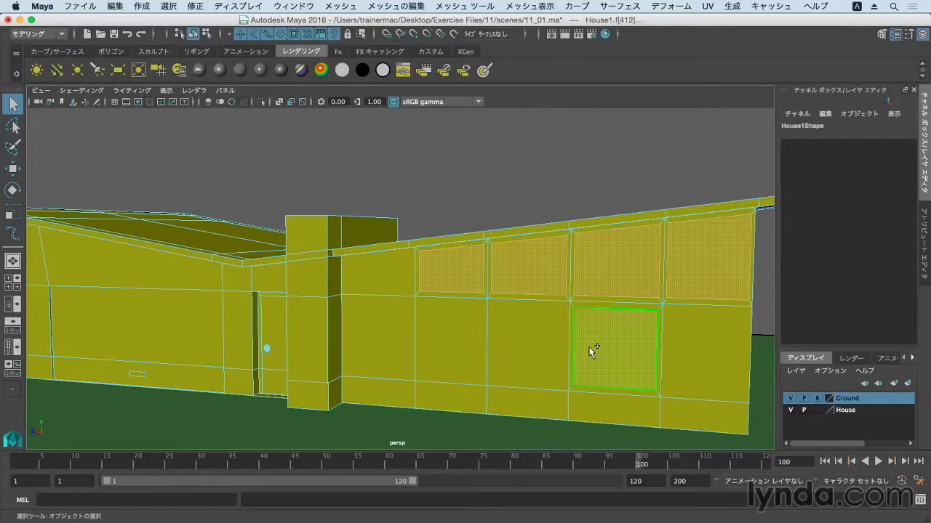
{"action": "left_click", "coordinate": [603, 328], "text": "shift"}
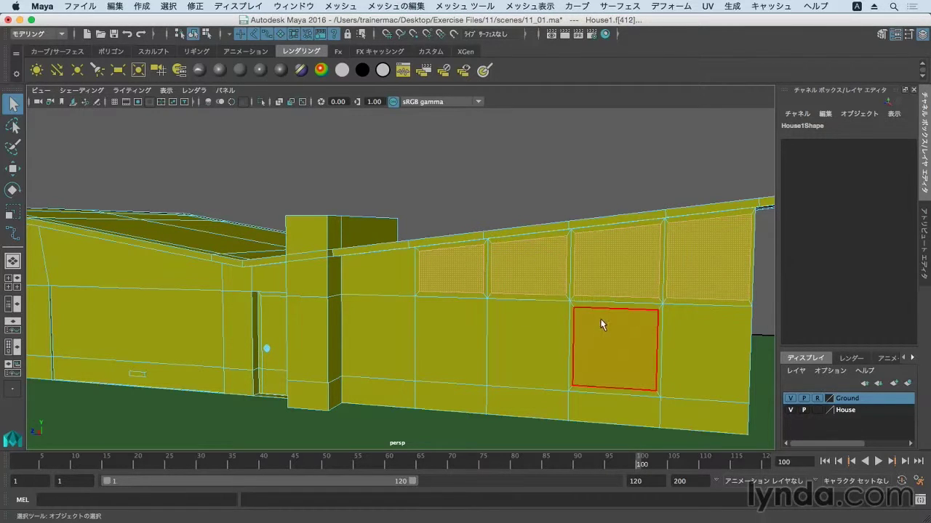
{"action": "left_click", "coordinate": [628, 334], "text": "shift"}
{"action": "left_click_drag", "start_coordinate": [641, 327], "coordinate": [571, 317], "text": "alt"}
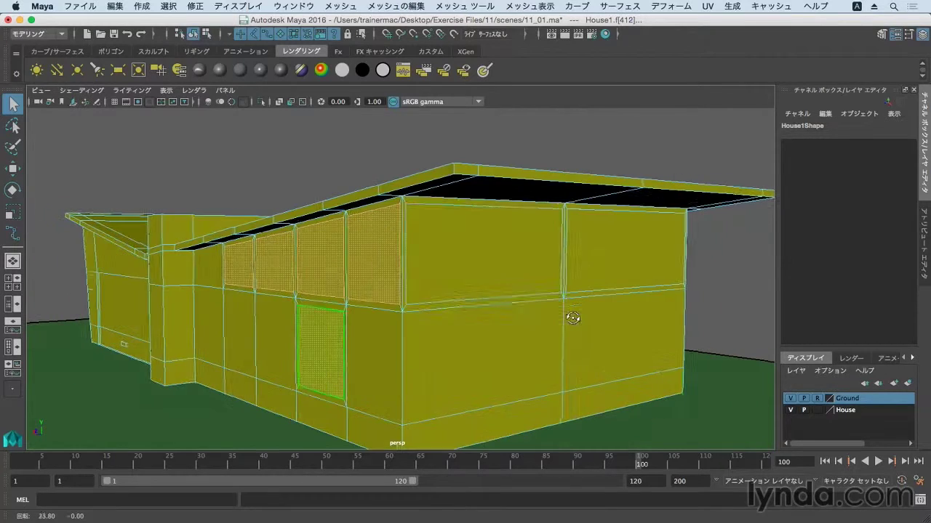
{"action": "left_click", "coordinate": [476, 295], "text": "shift"}
{"action": "mouse_move", "coordinate": [476, 295]}
{"action": "left_mouse_down", "text": "alt"}
{"action": "mouse_move", "coordinate": [492, 291]}
{"action": "mouse_move", "coordinate": [442, 295]}
{"action": "left_mouse_up", "text": "alt"}
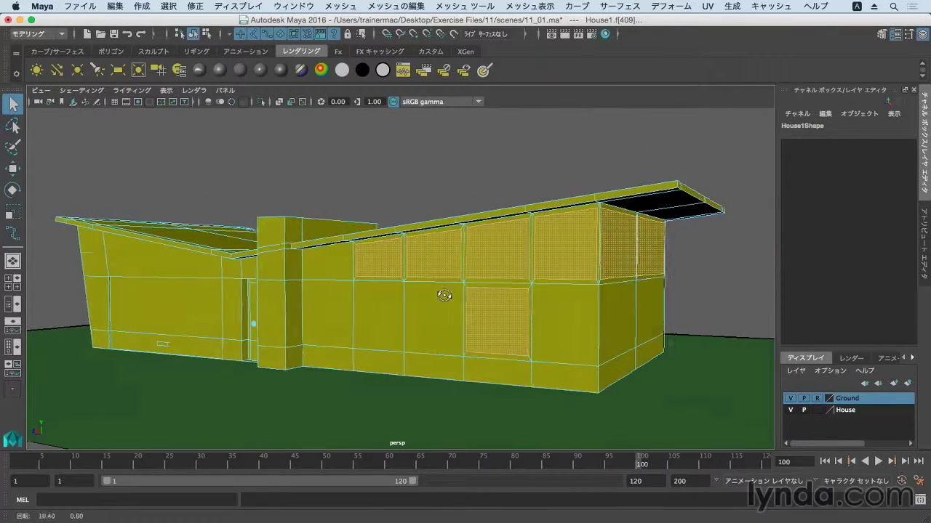
- Give the windows a new phong1 material, blue (H 230.794, S 0.902, V 1.000) and partly transparent
{"action": "left_click", "coordinate": [261, 72]}
{"action": "key", "text": "ctrl+a"}
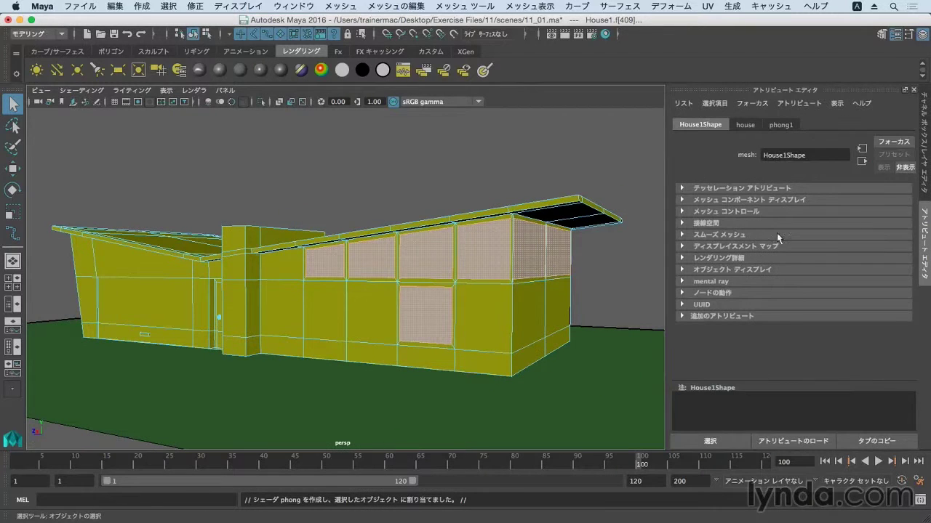
{"action": "left_click", "coordinate": [781, 124]}
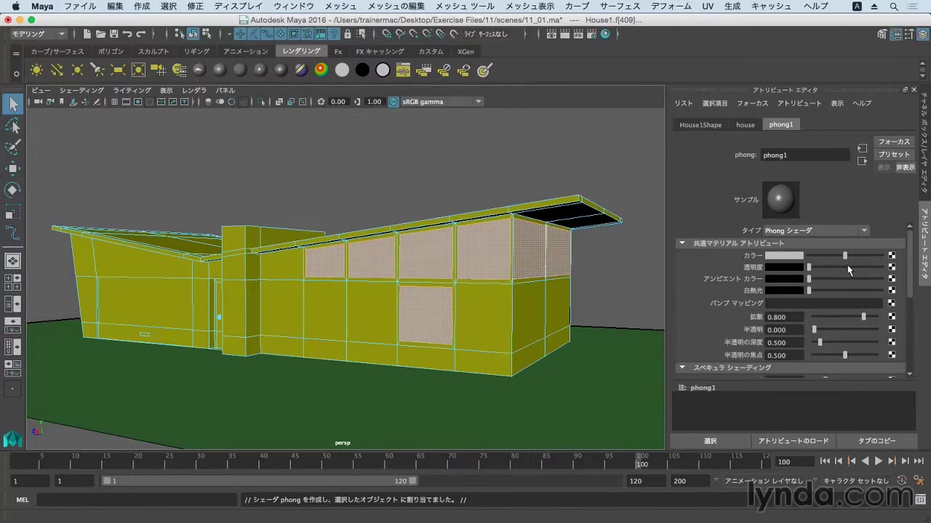
{"action": "left_click", "coordinate": [785, 255]}
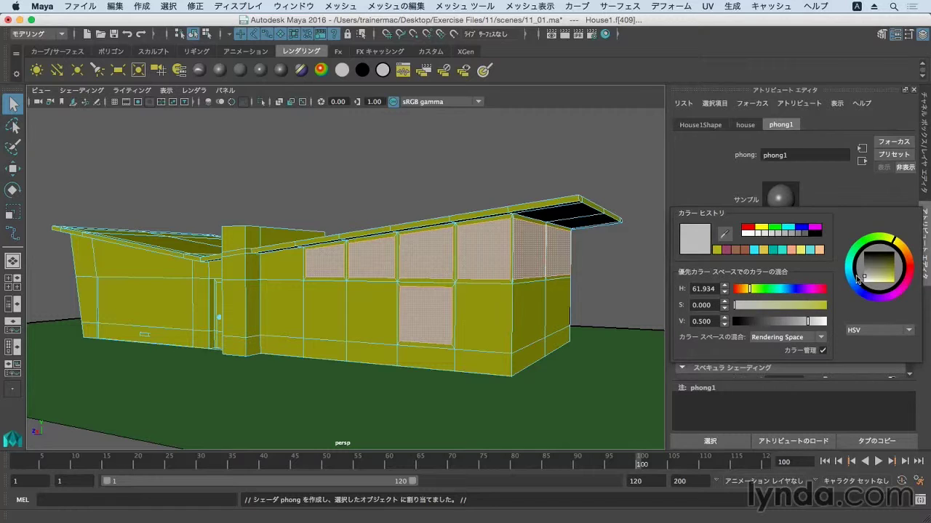
{"action": "left_click_drag", "start_coordinate": [866, 291], "coordinate": [892, 282]}
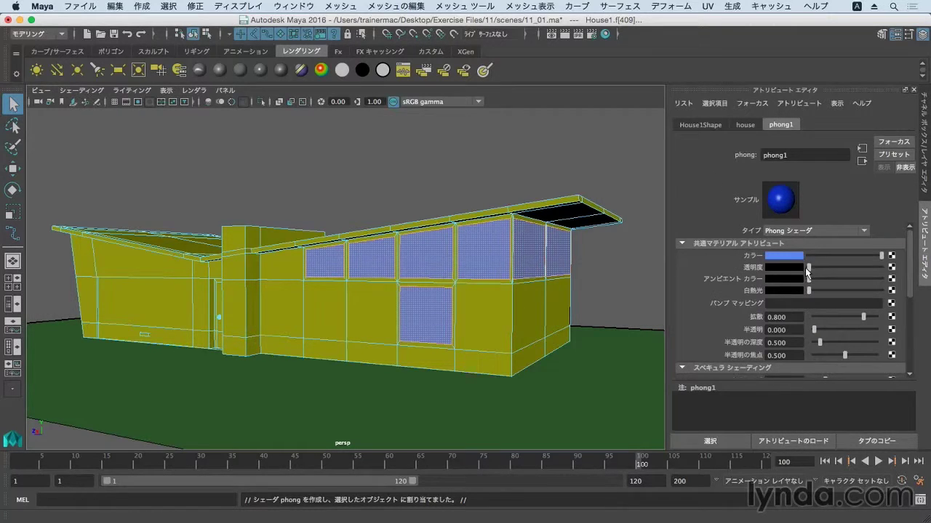
{"action": "left_click_drag", "start_coordinate": [809, 268], "coordinate": [838, 267]}
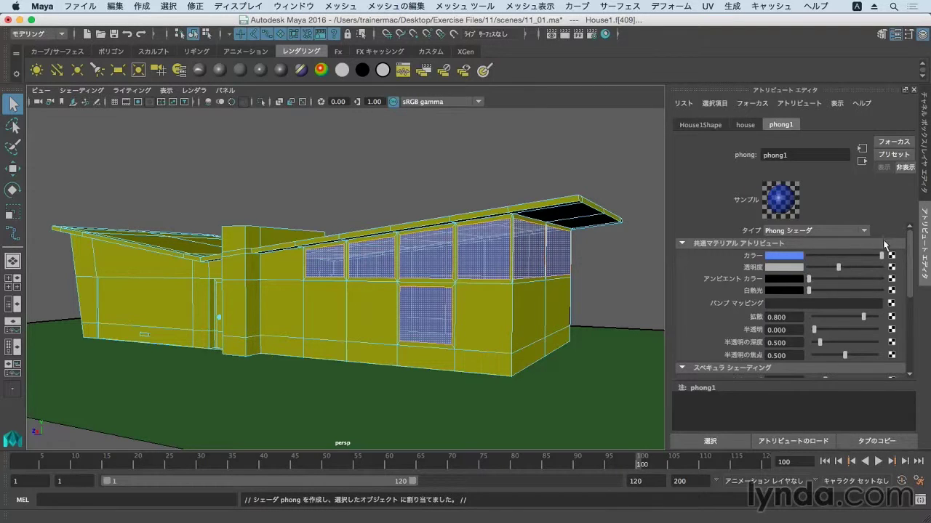
{"action": "left_click", "coordinate": [925, 185]}
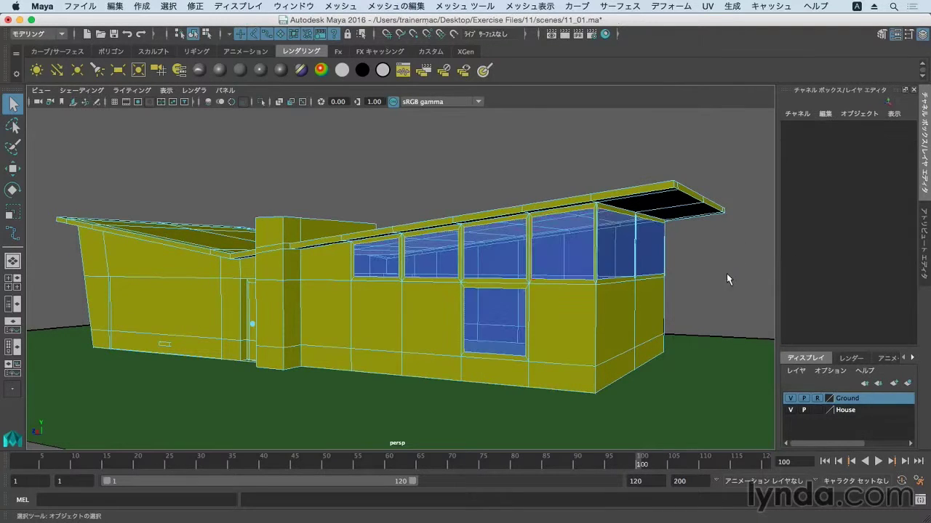
- Select the frame faces around the first two windows
{"action": "scroll", "coordinate": [527, 271], "scroll_direction": "up", "scroll_amount": 8}
{"action": "scroll", "coordinate": [527, 272], "scroll_direction": "up", "scroll_amount": 5}
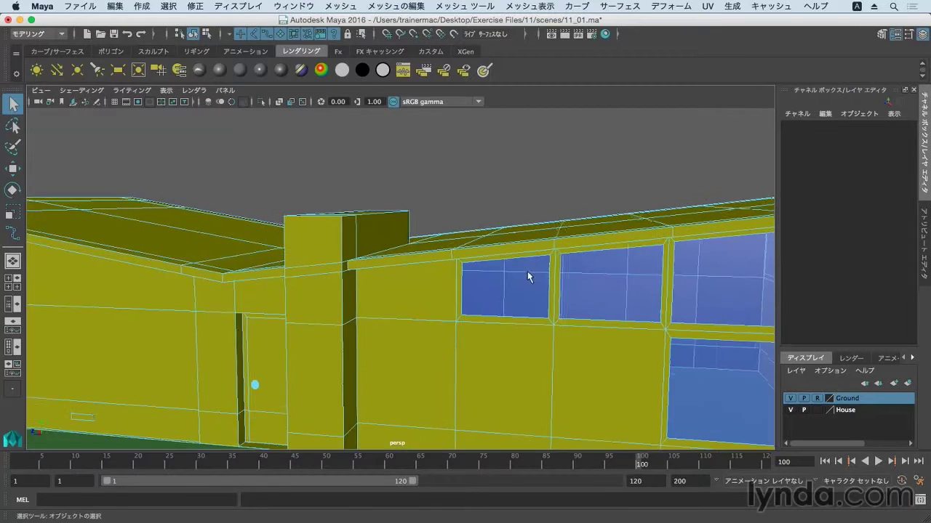
{"action": "left_click_drag", "start_coordinate": [527, 276], "coordinate": [485, 264], "text": "alt"}
{"action": "left_click", "coordinate": [445, 242]}
{"action": "left_click", "coordinate": [450, 218], "text": "shift"}
{"action": "left_click", "coordinate": [530, 244], "text": "shift"}
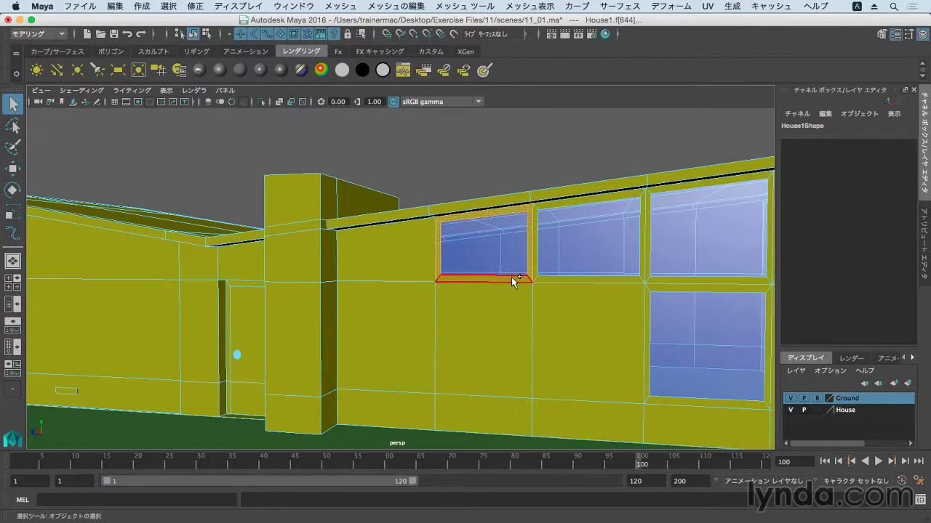
{"action": "left_click", "coordinate": [512, 280], "text": "shift"}
{"action": "left_click", "coordinate": [534, 258], "text": "shift"}
{"action": "left_click", "coordinate": [560, 206], "text": "shift"}
{"action": "left_click", "coordinate": [589, 279], "text": "shift"}
{"action": "left_click", "coordinate": [646, 218], "text": "shift"}
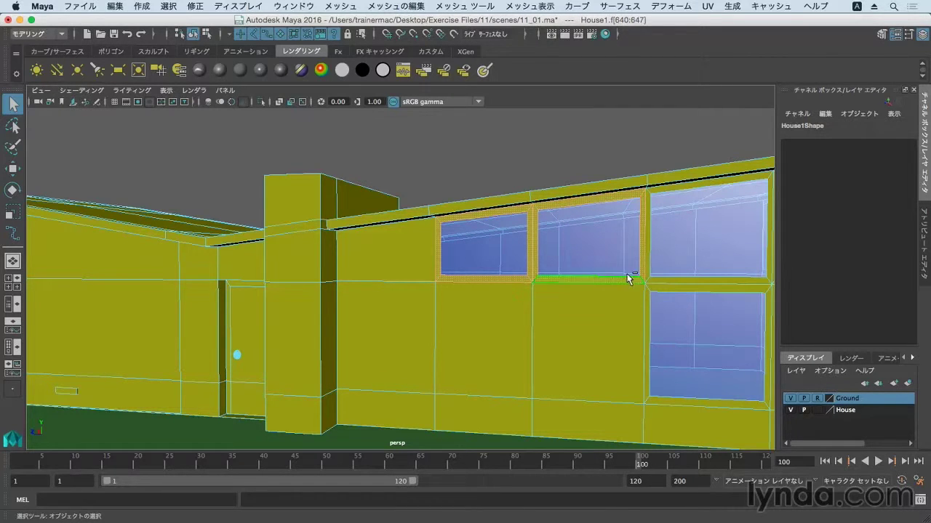
- Add the third window frame, the lower pane's frame, the mullion and upper-right frame faces
{"action": "left_click_drag", "start_coordinate": [672, 262], "coordinate": [588, 220], "text": "alt"}
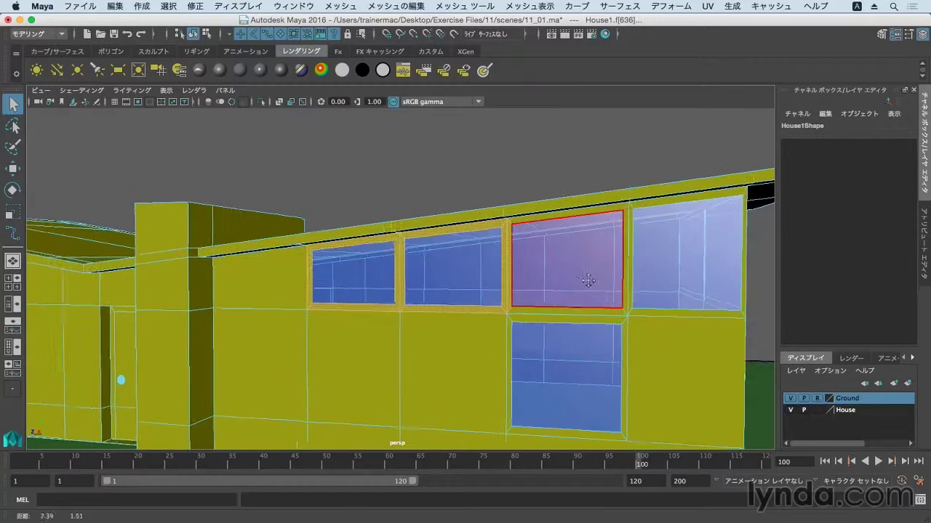
{"action": "left_click", "coordinate": [585, 211], "text": "shift"}
{"action": "left_click", "coordinate": [613, 262], "text": "shift"}
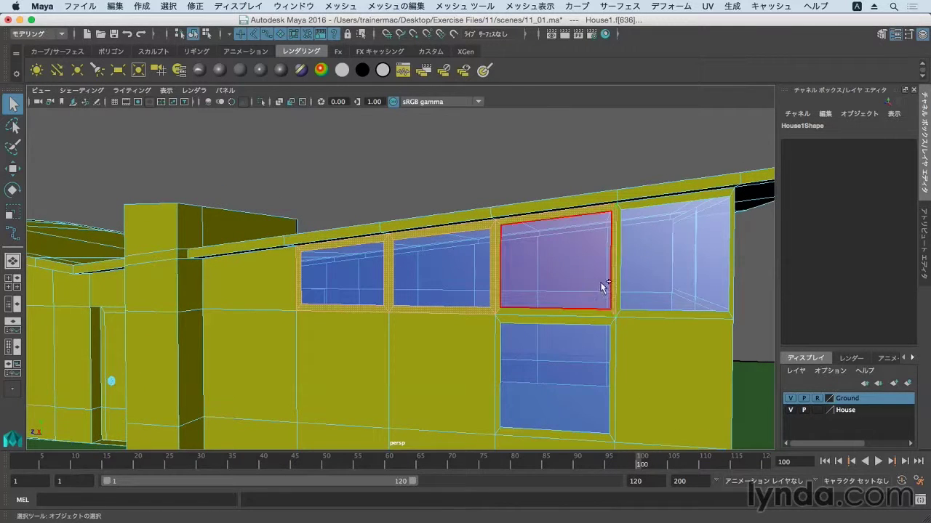
{"action": "left_click", "coordinate": [578, 314], "text": "shift"}
{"action": "left_click", "coordinate": [500, 342], "text": "shift"}
{"action": "left_click", "coordinate": [517, 320], "text": "shift"}
{"action": "left_click", "coordinate": [614, 338], "text": "shift"}
{"action": "left_click_drag", "start_coordinate": [612, 337], "coordinate": [551, 309], "text": "alt"}
{"action": "left_click", "coordinate": [534, 383], "text": "shift"}
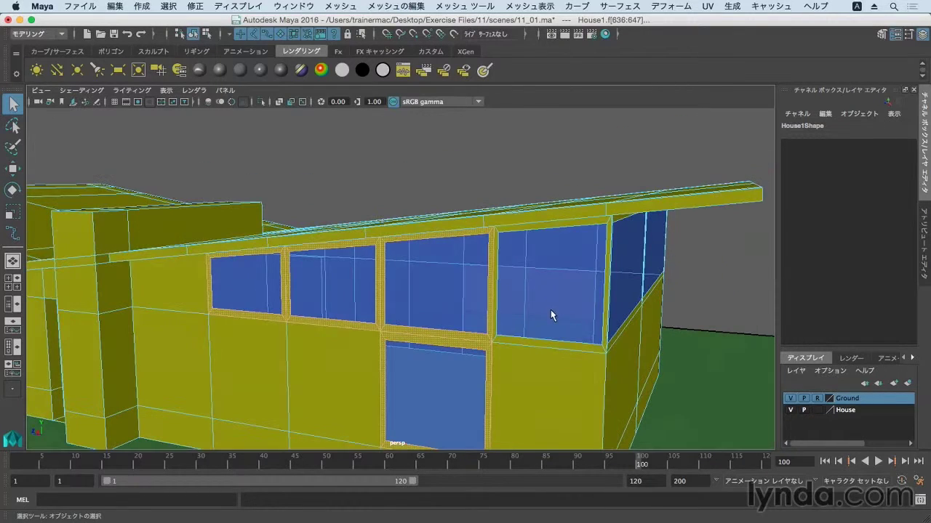
{"action": "left_click", "coordinate": [495, 263], "text": "shift"}
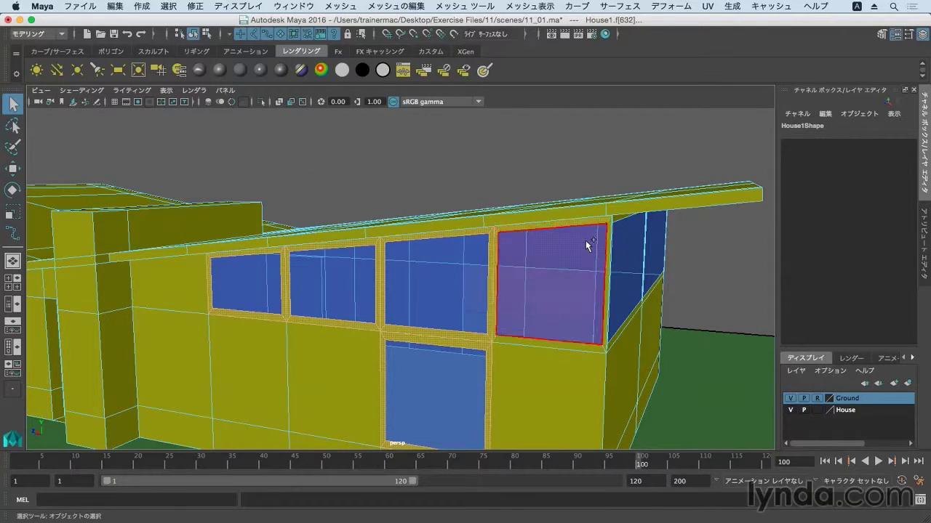
{"action": "left_click", "coordinate": [582, 320], "text": "shift"}
- Add the glass wall's mullion, top beam and sill, then assign a new Phong material (phong2)
{"action": "left_click_drag", "start_coordinate": [582, 319], "coordinate": [379, 232], "text": "alt"}
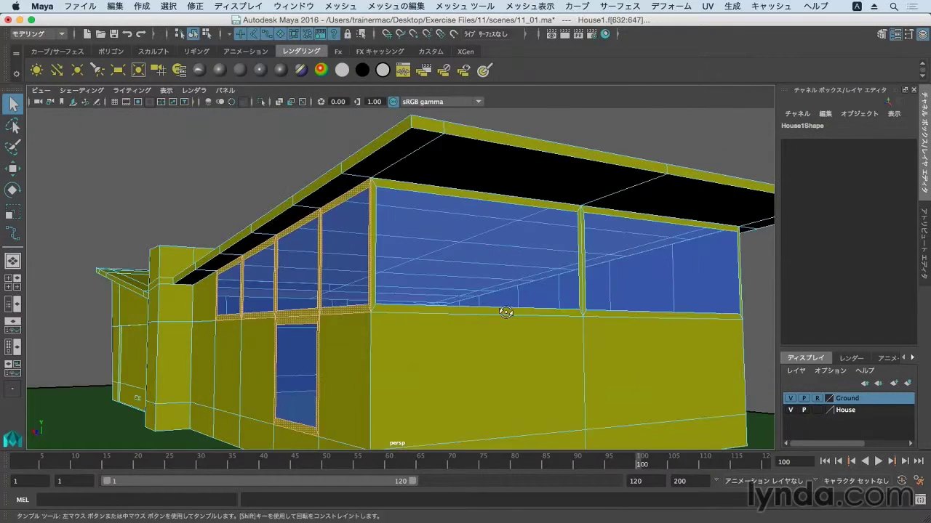
{"action": "left_click", "coordinate": [371, 231], "text": "shift"}
{"action": "left_click", "coordinate": [395, 209], "text": "shift"}
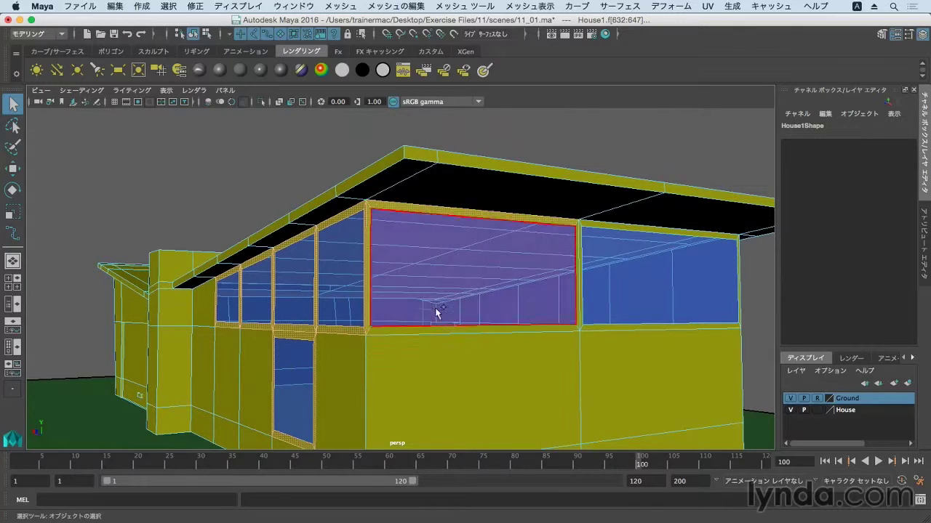
{"action": "left_click", "coordinate": [442, 332], "text": "shift"}
{"action": "left_click_drag", "start_coordinate": [441, 332], "coordinate": [445, 295], "text": "alt"}
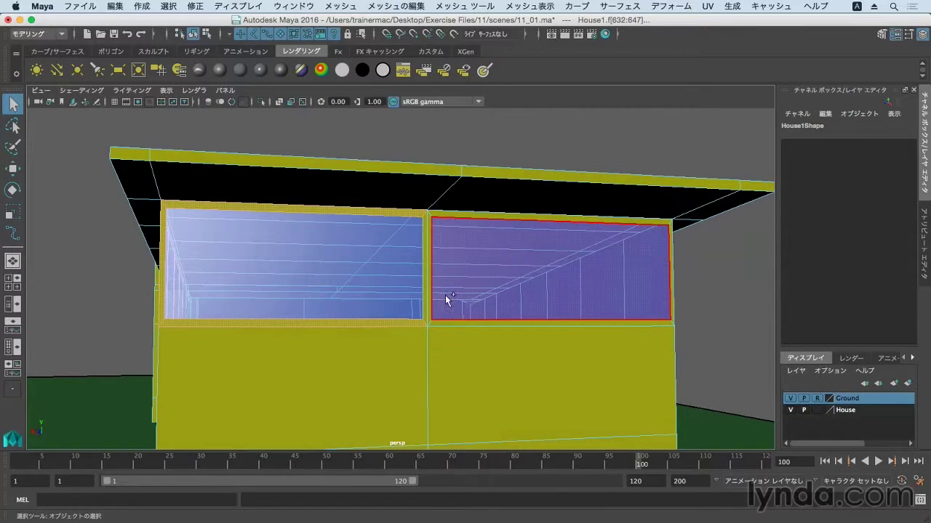
{"action": "left_click", "coordinate": [433, 279], "text": "shift"}
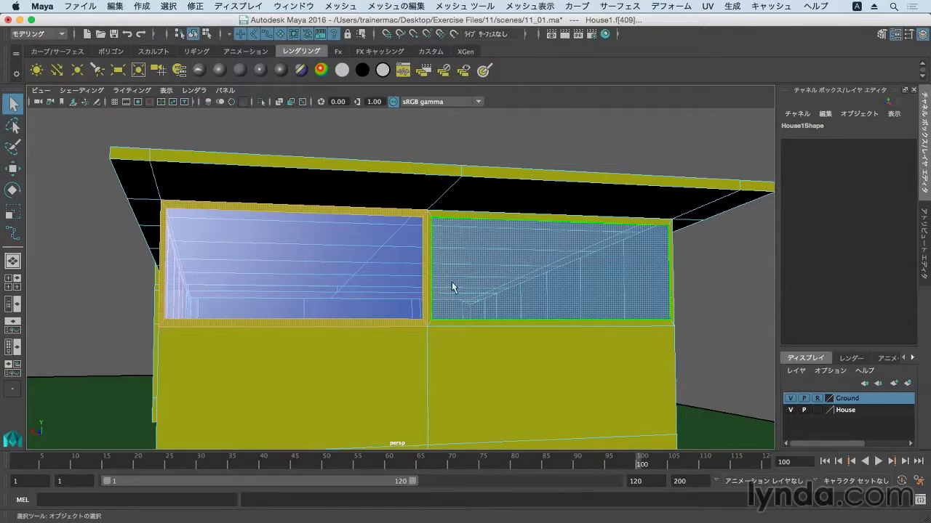
{"action": "left_click", "coordinate": [469, 282], "text": "shift"}
{"action": "left_click", "coordinate": [427, 282], "text": "shift"}
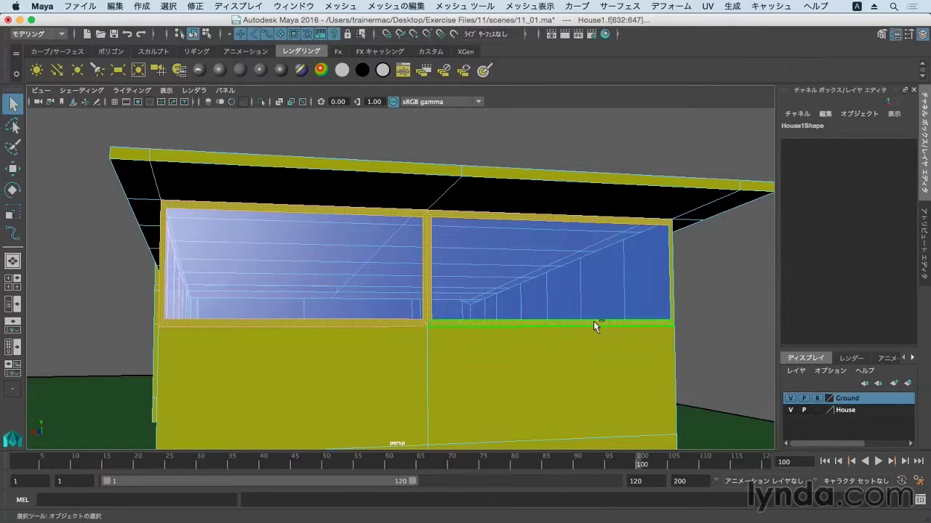
{"action": "left_click_drag", "start_coordinate": [593, 322], "coordinate": [556, 318], "text": "alt"}
{"action": "mouse_move", "coordinate": [649, 310]}
{"action": "left_mouse_down", "text": "alt"}
{"action": "mouse_move", "coordinate": [458, 327]}
{"action": "mouse_move", "coordinate": [559, 326]}
{"action": "mouse_move", "coordinate": [568, 335]}
{"action": "left_mouse_up", "text": "alt"}
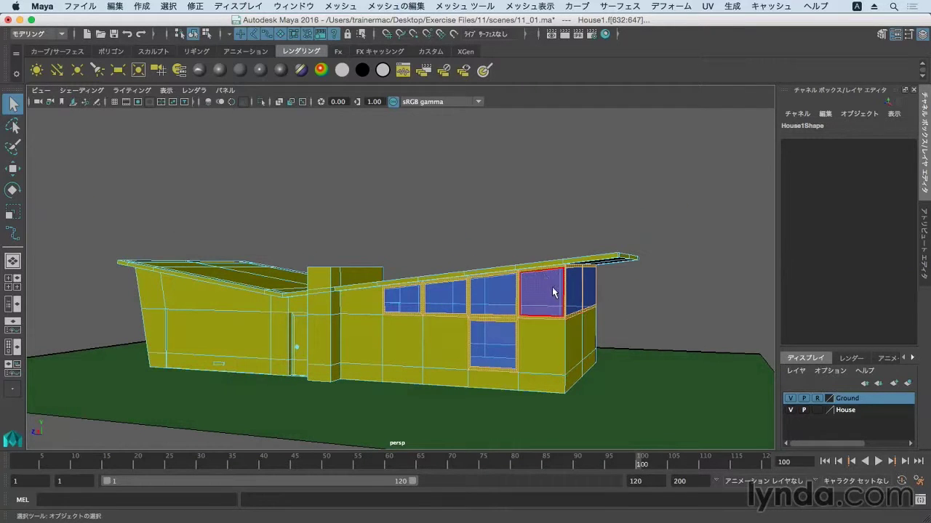
{"action": "left_click", "coordinate": [260, 70]}
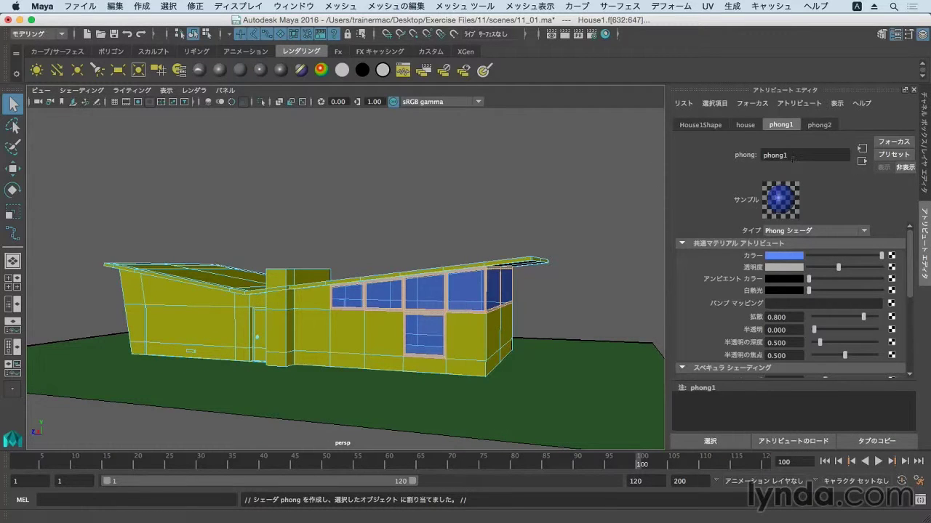
- Colour the phong2 frame material dark crimson (H 350.176, S 0.942, V 0.440) and clear the selection
{"action": "left_click", "coordinate": [818, 125]}
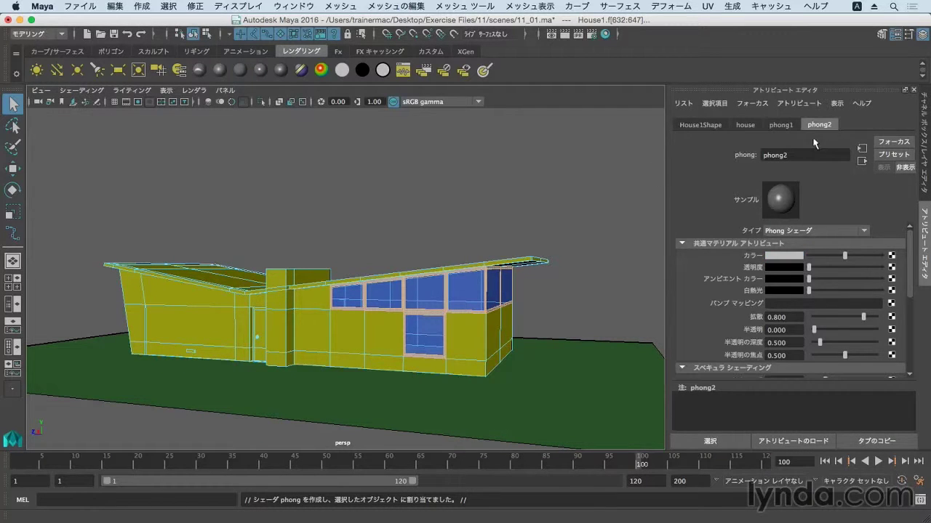
{"action": "left_click", "coordinate": [784, 256]}
{"action": "mouse_move", "coordinate": [914, 272]}
{"action": "left_mouse_down"}
{"action": "mouse_move", "coordinate": [919, 264]}
{"action": "mouse_move", "coordinate": [920, 276]}
{"action": "mouse_move", "coordinate": [899, 273]}
{"action": "mouse_move", "coordinate": [918, 280]}
{"action": "mouse_move", "coordinate": [919, 266]}
{"action": "mouse_move", "coordinate": [894, 268]}
{"action": "left_mouse_up"}
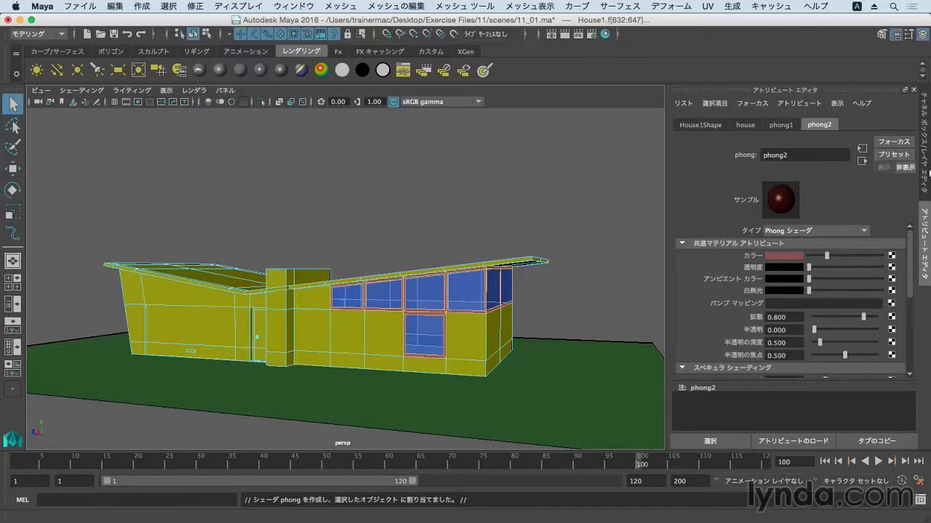
{"action": "left_click", "coordinate": [626, 193]}
{"action": "mouse_move", "coordinate": [355, 253]}
{"action": "right_mouse_down", "text": "alt"}
{"action": "mouse_move", "coordinate": [534, 248]}
{"action": "mouse_move", "coordinate": [408, 255]}
{"action": "right_mouse_up", "text": "alt"}
- Select the garage door panel, the strips below it, and the front door faces
{"action": "mouse_move", "coordinate": [409, 255]}
{"action": "left_mouse_down", "text": "alt"}
{"action": "mouse_move", "coordinate": [357, 264]}
{"action": "mouse_move", "coordinate": [366, 289]}
{"action": "left_mouse_up", "text": "alt"}
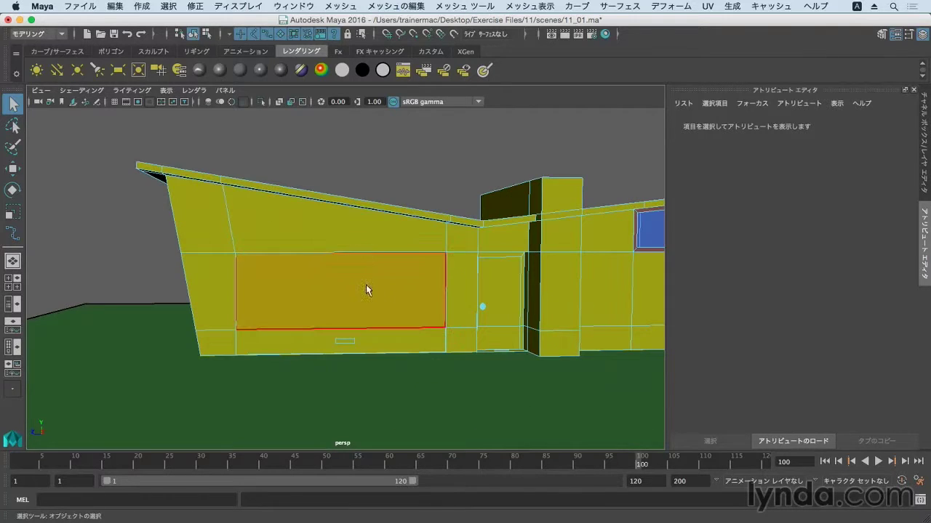
{"action": "right_click_drag", "start_coordinate": [365, 284], "coordinate": [369, 206]}
{"action": "left_click", "coordinate": [371, 305]}
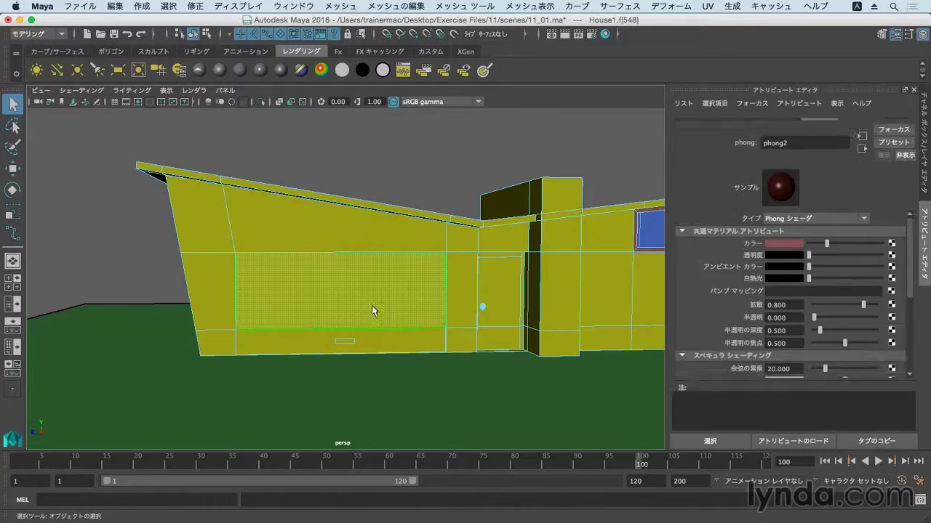
{"action": "left_click", "coordinate": [386, 334], "text": "shift"}
{"action": "scroll", "coordinate": [381, 304], "scroll_direction": "up", "scroll_amount": 3}
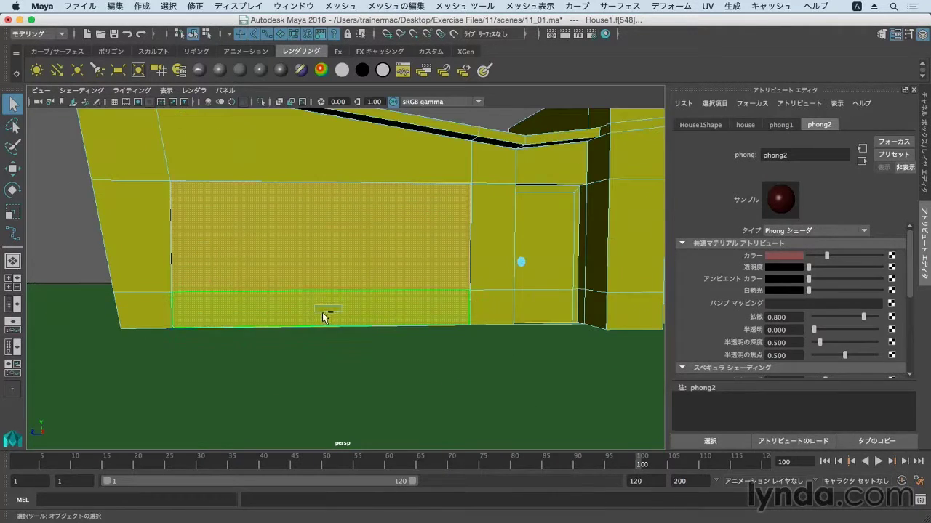
{"action": "left_click", "coordinate": [327, 310]}
{"action": "left_click_drag", "start_coordinate": [491, 281], "coordinate": [483, 282], "text": "alt"}
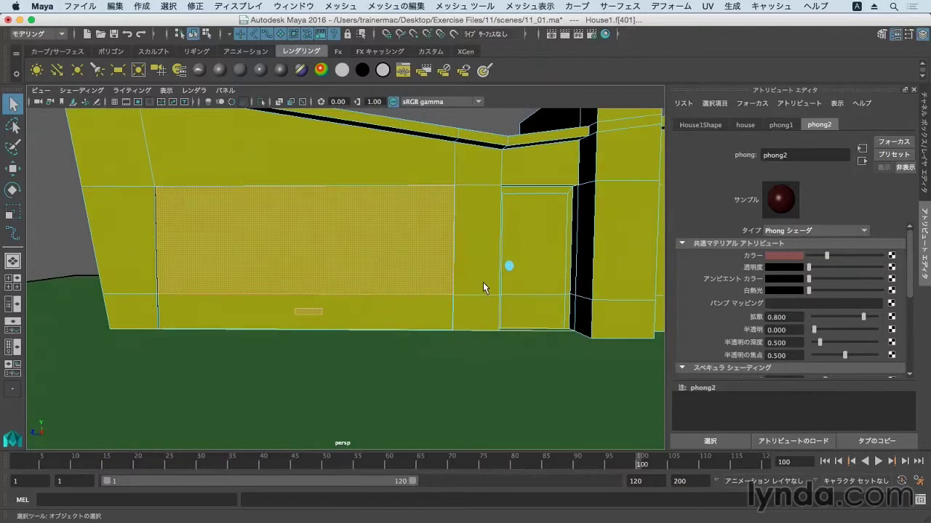
{"action": "left_click", "coordinate": [524, 243], "text": "shift"}
{"action": "left_click", "coordinate": [519, 301], "text": "shift"}
{"action": "mouse_move", "coordinate": [527, 307]}
{"action": "middle_mouse_down", "text": "alt"}
{"action": "mouse_move", "coordinate": [491, 294]}
{"action": "mouse_move", "coordinate": [434, 303]}
{"action": "middle_mouse_up", "text": "alt"}
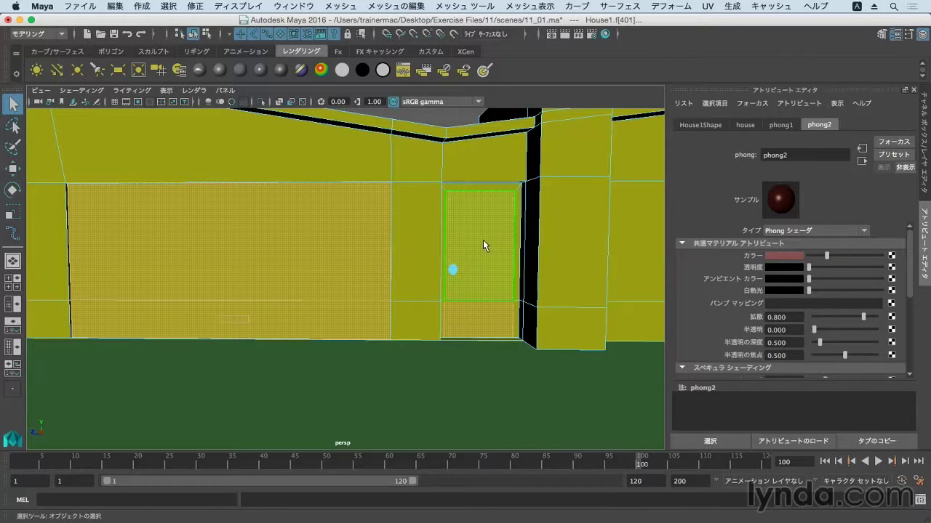
{"action": "left_click_drag", "start_coordinate": [479, 239], "coordinate": [463, 218], "text": "alt"}
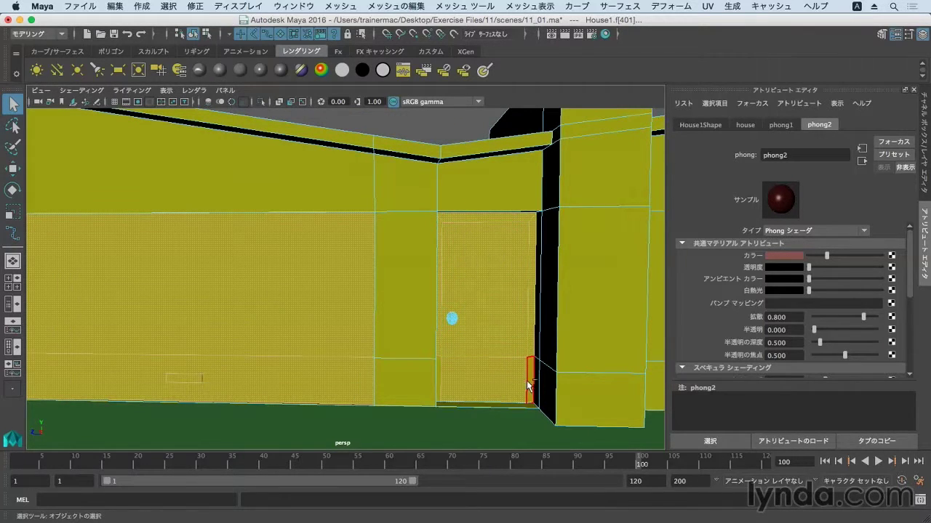
{"action": "mouse_move", "coordinate": [504, 335]}
{"action": "left_mouse_down", "text": "alt"}
{"action": "mouse_move", "coordinate": [476, 351]}
{"action": "mouse_move", "coordinate": [526, 318]}
{"action": "left_mouse_up", "text": "alt"}
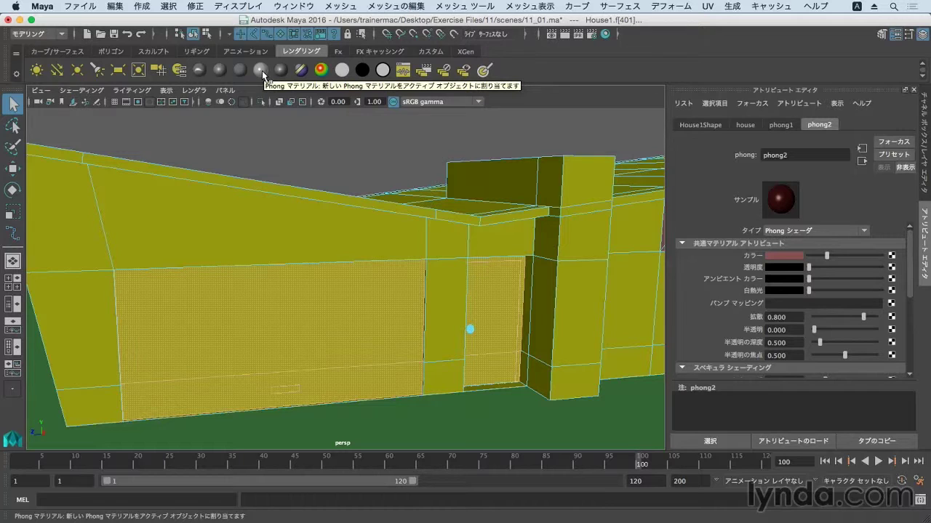
- Give the doors a new lambert18 material coloured orange (H 25.709, S 0.980, V 0.814)
{"action": "left_click", "coordinate": [219, 70]}
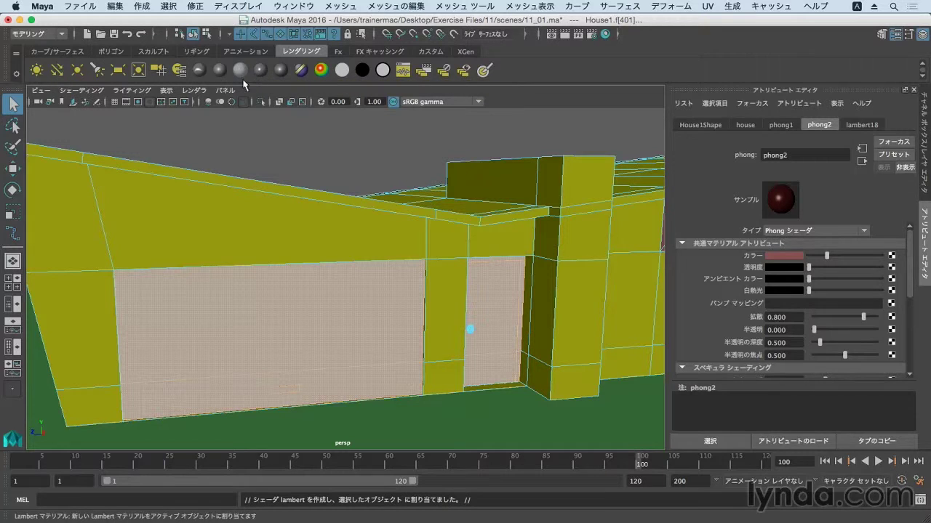
{"action": "left_click", "coordinate": [780, 256]}
{"action": "left_click_drag", "start_coordinate": [501, 229], "coordinate": [487, 231], "text": "alt"}
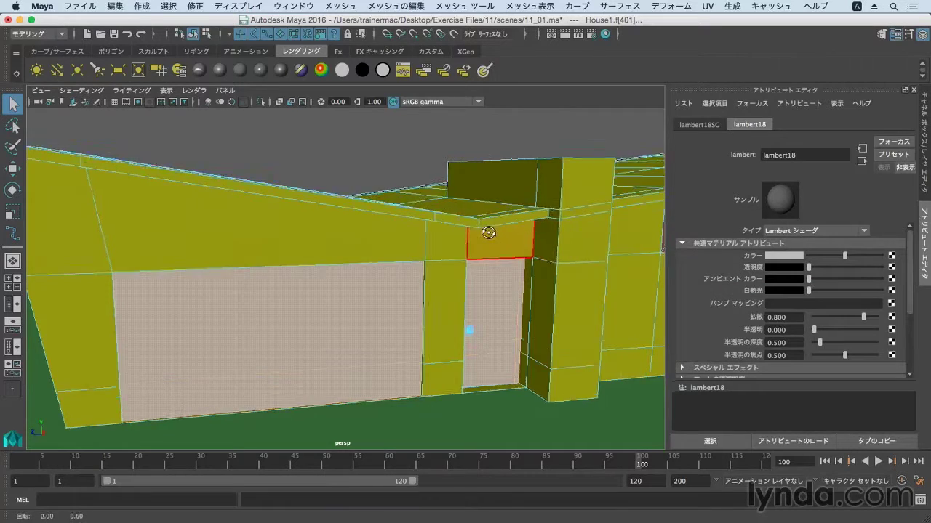
{"action": "left_click", "coordinate": [772, 256]}
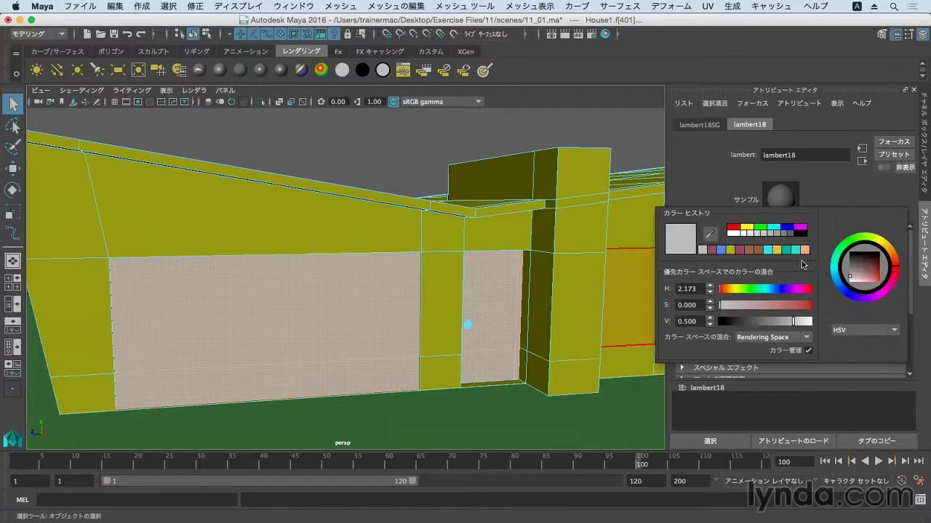
{"action": "left_click_drag", "start_coordinate": [894, 280], "coordinate": [880, 283]}
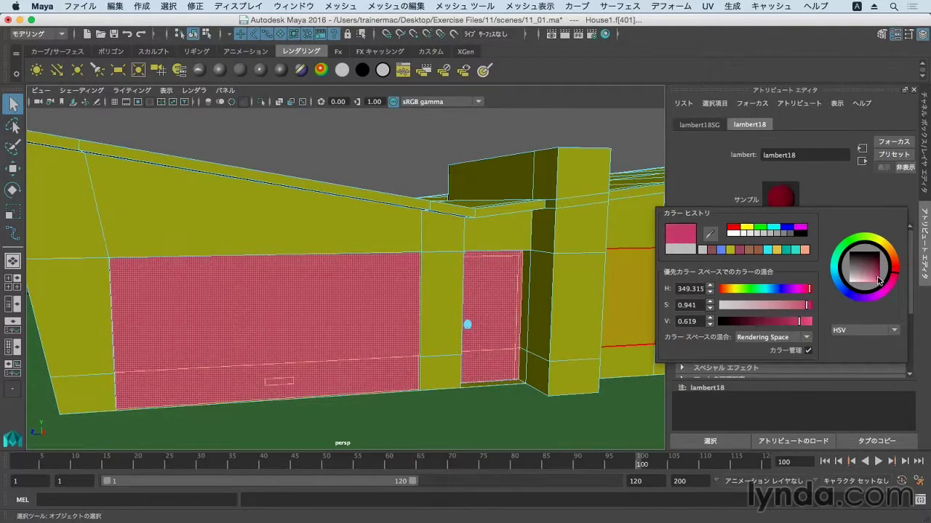
{"action": "left_click", "coordinate": [895, 278]}
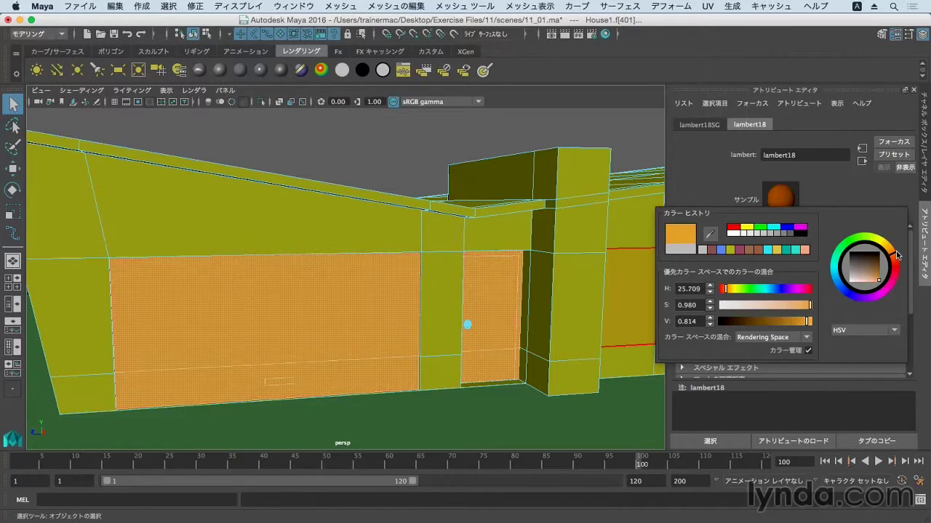
{"action": "left_click", "coordinate": [433, 158]}
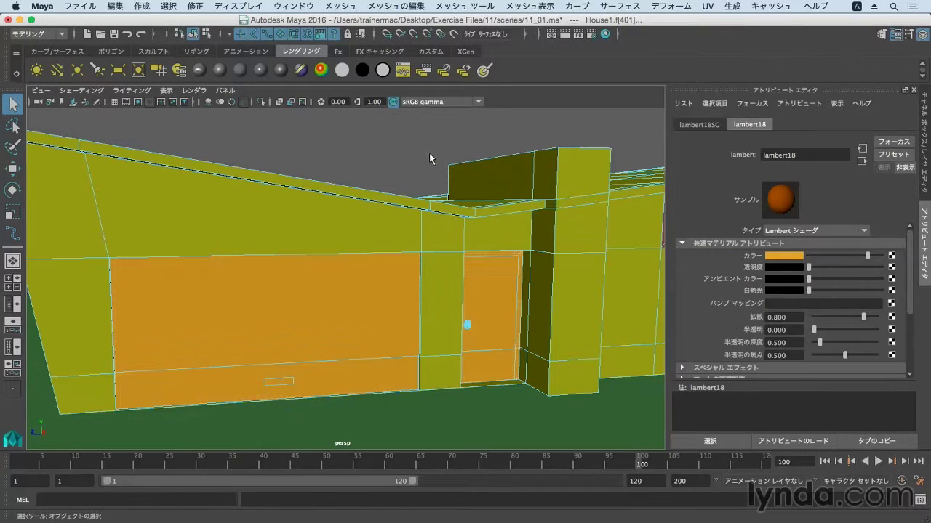
- Select the chimney's top face and add a chimney side face
{"action": "left_click", "coordinate": [547, 280]}
{"action": "mouse_move", "coordinate": [503, 182]}
{"action": "left_mouse_down", "text": "alt"}
{"action": "mouse_move", "coordinate": [521, 271]}
{"action": "mouse_move", "coordinate": [575, 269]}
{"action": "left_mouse_up", "text": "alt"}
{"action": "left_click", "coordinate": [508, 230]}
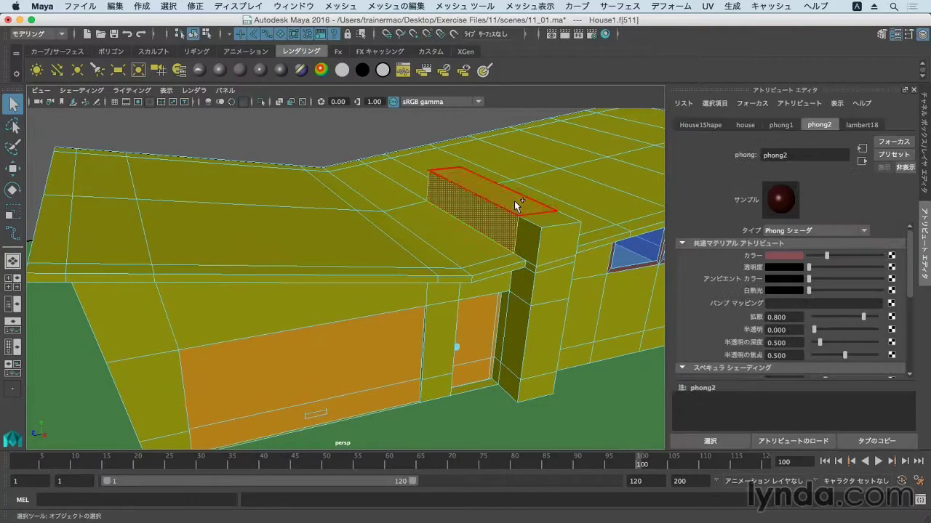
{"action": "mouse_move", "coordinate": [508, 230]}
{"action": "left_mouse_down", "text": "alt"}
{"action": "mouse_move", "coordinate": [463, 223]}
{"action": "mouse_move", "coordinate": [521, 223]}
{"action": "mouse_move", "coordinate": [513, 236]}
{"action": "mouse_move", "coordinate": [412, 244]}
{"action": "mouse_move", "coordinate": [457, 281]}
{"action": "left_mouse_up", "text": "alt"}
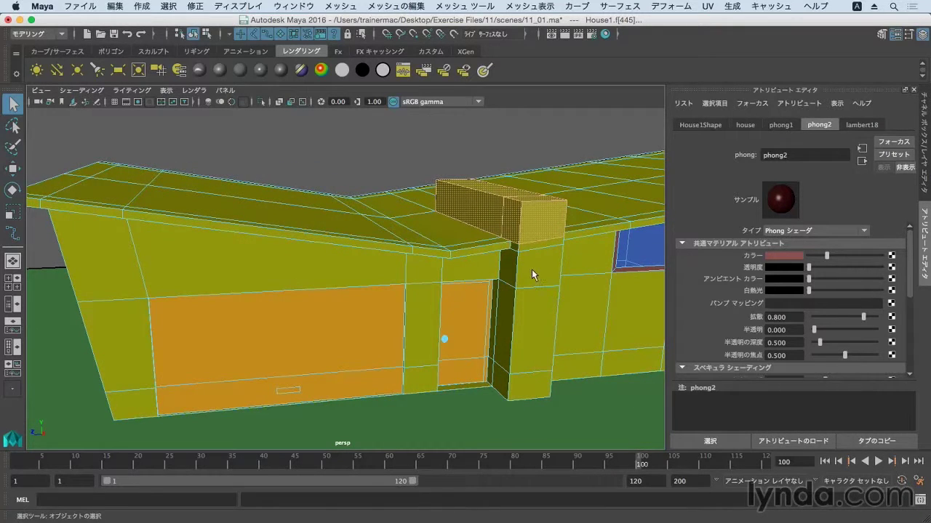
{"action": "scroll", "coordinate": [531, 269], "scroll_direction": "up", "scroll_amount": 2}
{"action": "scroll", "coordinate": [535, 275], "scroll_direction": "up", "scroll_amount": 1}
{"action": "scroll", "coordinate": [539, 274], "scroll_direction": "up", "scroll_amount": 1}
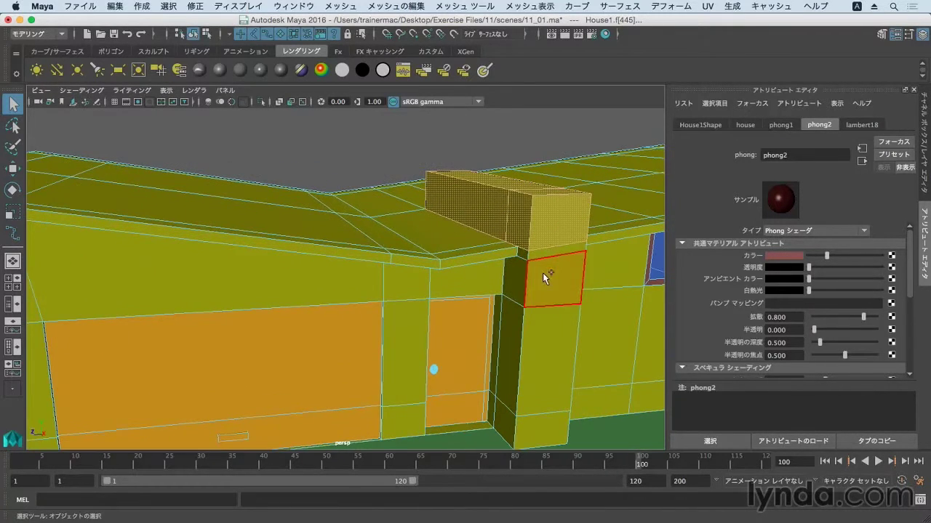
{"action": "left_click", "coordinate": [543, 271], "text": "shift"}
- Orbit around the chimney, then pull back to view the whole house front
{"action": "mouse_move", "coordinate": [560, 292]}
{"action": "left_mouse_down", "text": "alt"}
{"action": "mouse_move", "coordinate": [465, 283]}
{"action": "mouse_move", "coordinate": [374, 250]}
{"action": "left_mouse_up", "text": "alt"}
{"action": "mouse_move", "coordinate": [412, 305]}
{"action": "left_mouse_down", "text": "alt"}
{"action": "mouse_move", "coordinate": [422, 288]}
{"action": "mouse_move", "coordinate": [518, 304]}
{"action": "left_mouse_up", "text": "alt"}
{"action": "mouse_move", "coordinate": [568, 357]}
{"action": "left_mouse_down", "text": "alt"}
{"action": "mouse_move", "coordinate": [482, 337]}
{"action": "mouse_move", "coordinate": [421, 366]}
{"action": "left_mouse_up", "text": "alt"}
{"action": "mouse_move", "coordinate": [528, 328]}
{"action": "left_mouse_down", "text": "alt"}
{"action": "mouse_move", "coordinate": [471, 339]}
{"action": "mouse_move", "coordinate": [532, 338]}
{"action": "mouse_move", "coordinate": [536, 300]}
{"action": "left_mouse_up", "text": "alt"}
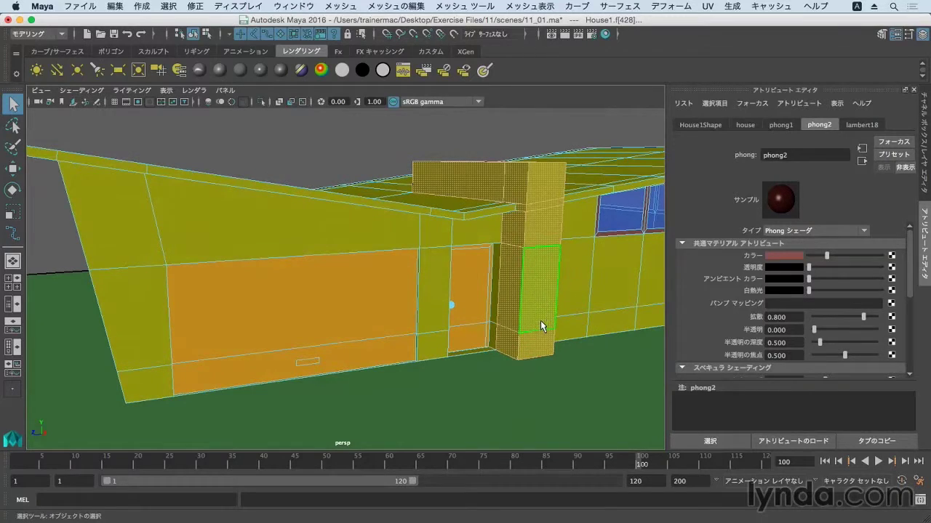
{"action": "right_click_drag", "start_coordinate": [441, 187], "coordinate": [329, 213], "text": "alt"}
{"action": "mouse_move", "coordinate": [328, 212]}
{"action": "left_mouse_down", "text": "alt"}
{"action": "mouse_move", "coordinate": [461, 222]}
{"action": "mouse_move", "coordinate": [391, 349]}
{"action": "left_mouse_up", "text": "alt"}
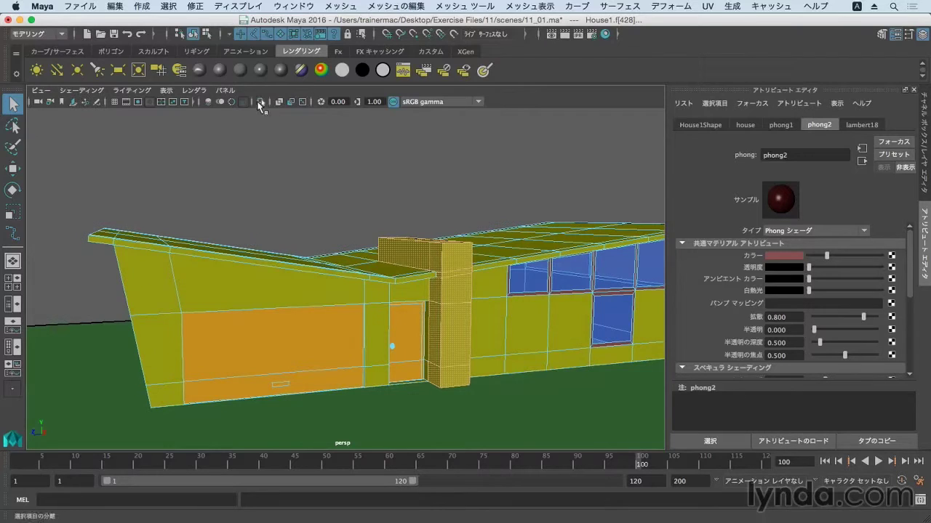
- Give the chimney a new lambert19 material with Stone.jpg as its colour texture
{"action": "left_click", "coordinate": [241, 71]}
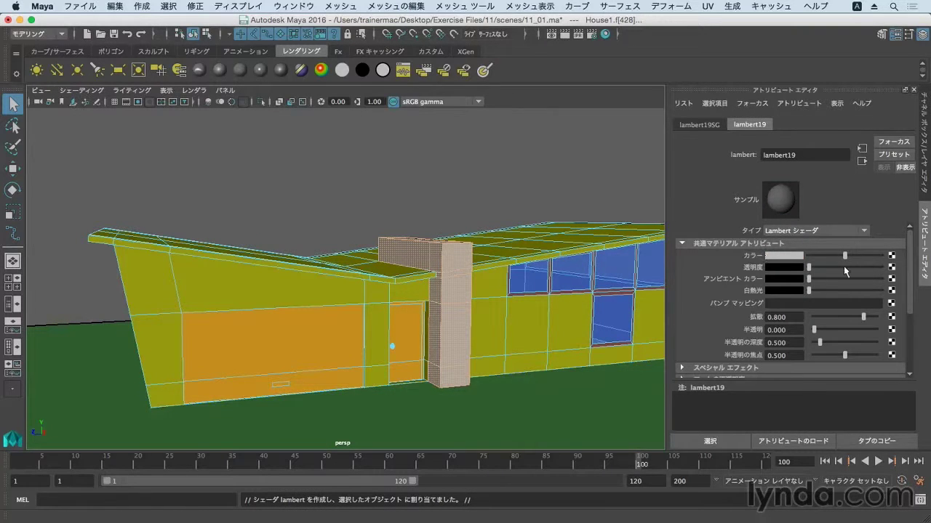
{"action": "left_click", "coordinate": [891, 256]}
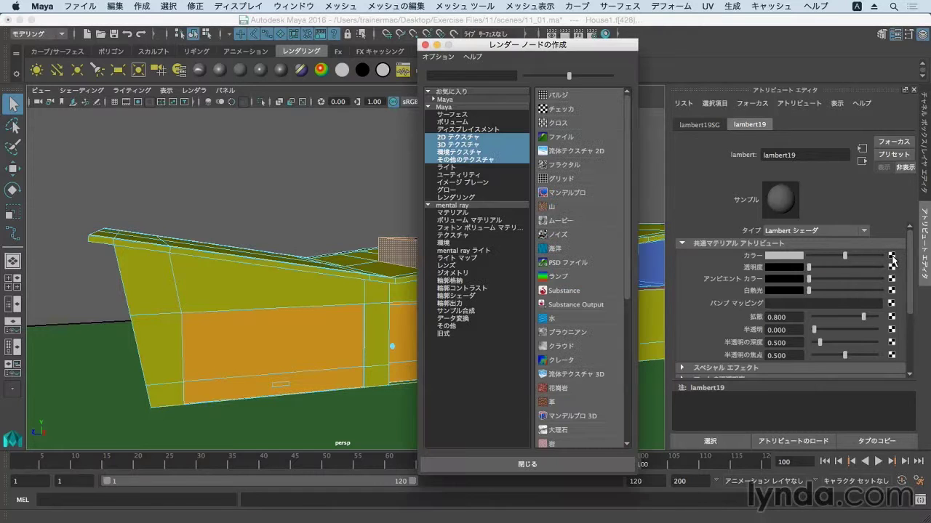
{"action": "left_click", "coordinate": [581, 137]}
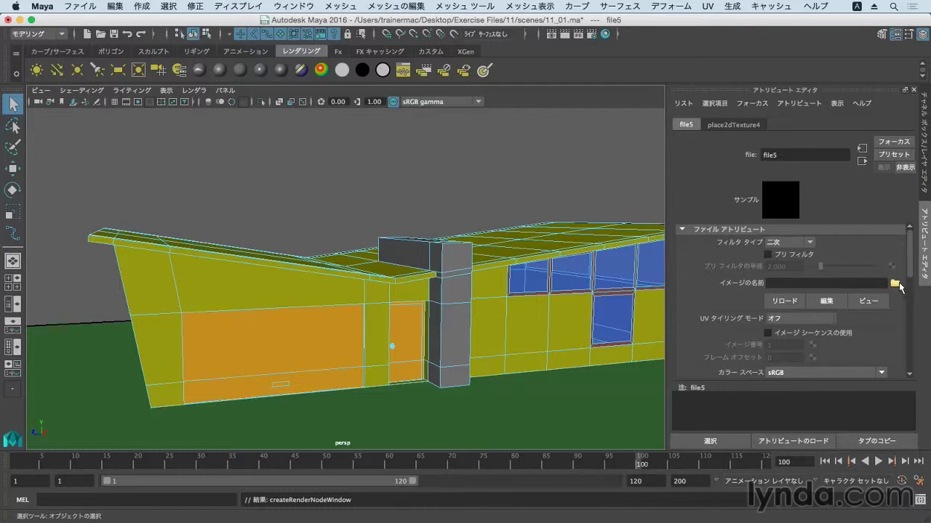
{"action": "left_click", "coordinate": [894, 283]}
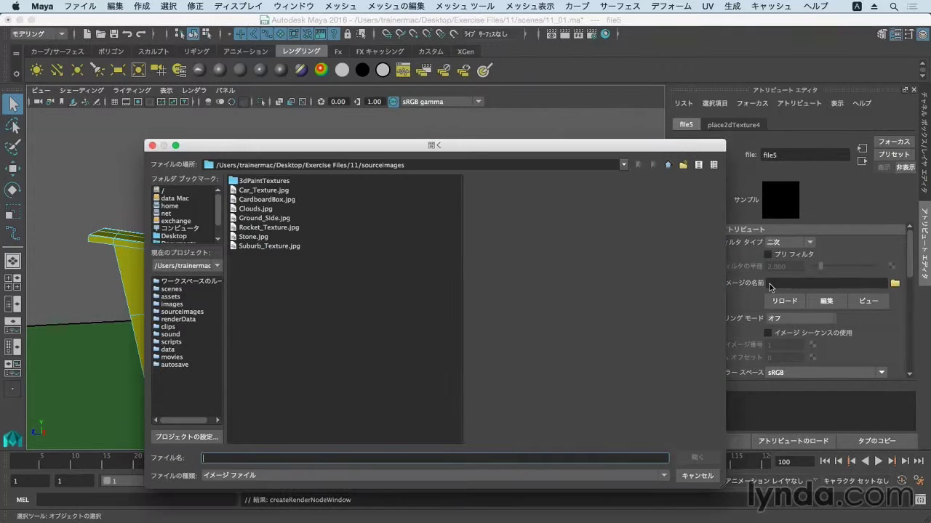
{"action": "left_click", "coordinate": [281, 238]}
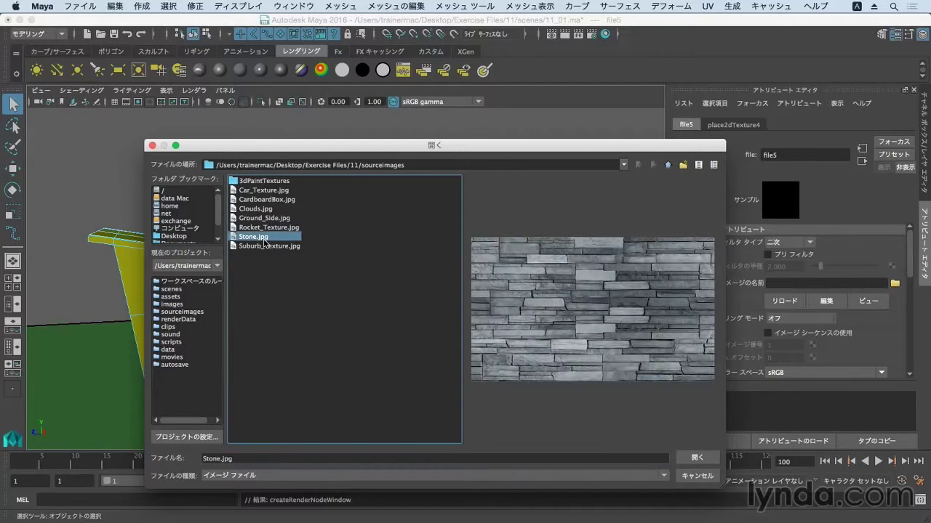
{"action": "left_click", "coordinate": [702, 458]}
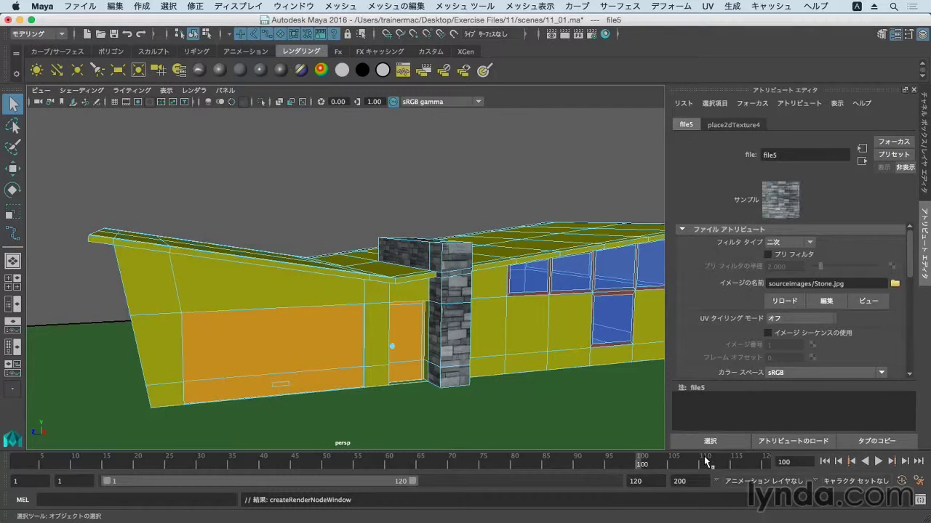
- Show the Channel Box, switch the mesh back to Object Mode and clear the selection
{"action": "left_click", "coordinate": [922, 190]}
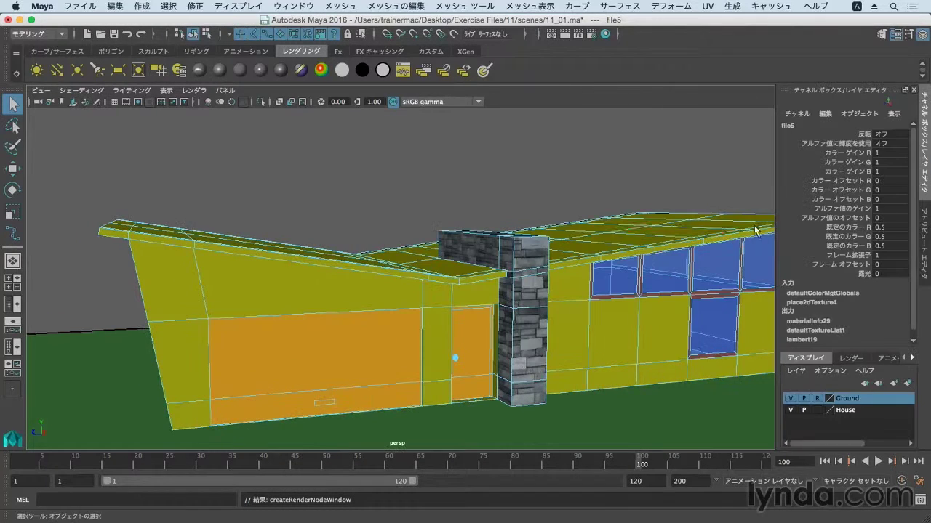
{"action": "right_click_drag", "start_coordinate": [630, 176], "coordinate": [698, 163]}
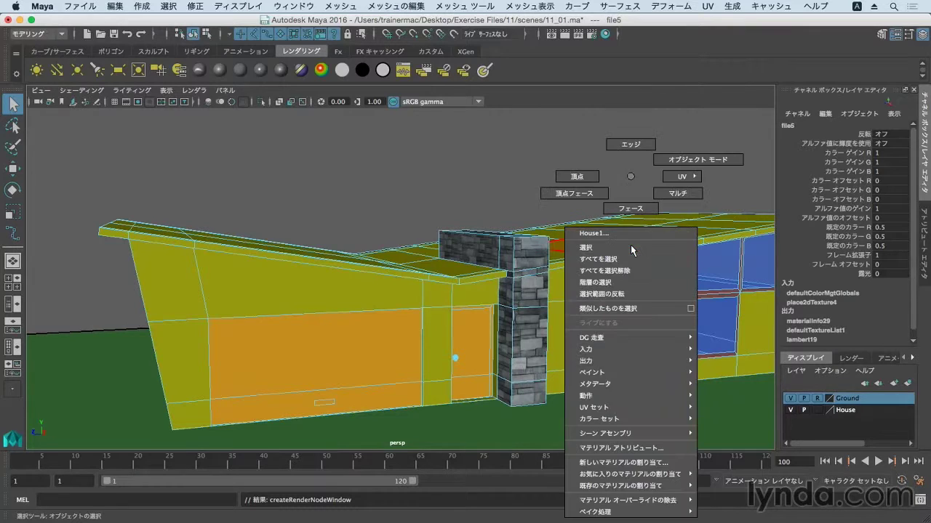
{"action": "right_click_drag", "start_coordinate": [631, 176], "coordinate": [698, 155]}
{"action": "left_click", "coordinate": [622, 197]}
- Orbit and zoom around the finished house, viewing the window side and right end
{"action": "left_click_drag", "start_coordinate": [633, 278], "coordinate": [623, 287], "text": "alt"}
{"action": "right_click_drag", "start_coordinate": [621, 287], "coordinate": [475, 281], "text": "alt"}
{"action": "left_click_drag", "start_coordinate": [474, 280], "coordinate": [538, 258], "text": "alt"}
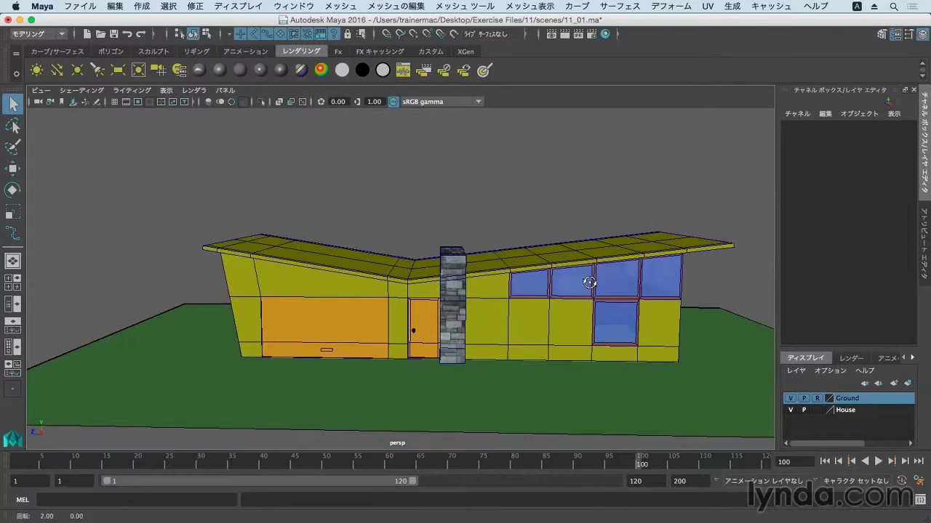
{"action": "mouse_move", "coordinate": [495, 234]}
{"action": "left_mouse_down", "text": "alt"}
{"action": "mouse_move", "coordinate": [434, 210]}
{"action": "mouse_move", "coordinate": [473, 256]}
{"action": "left_mouse_up", "text": "alt"}
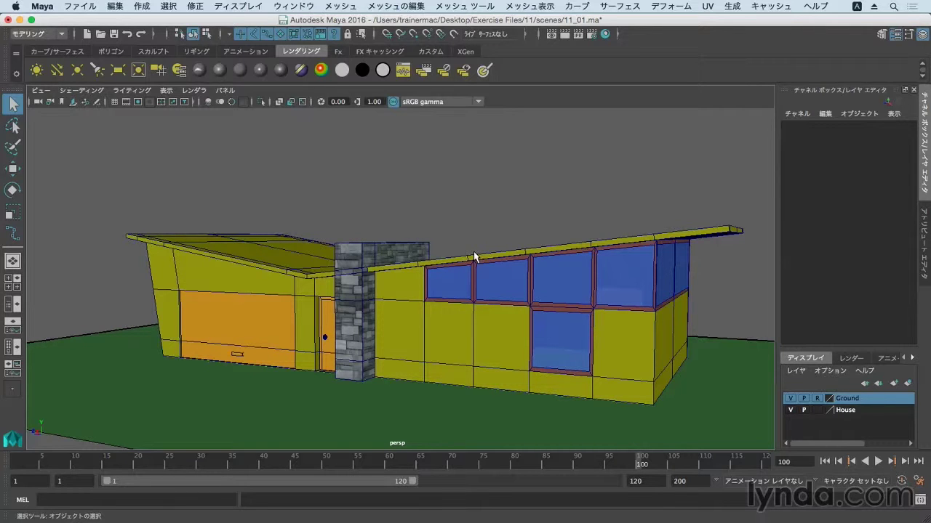
{"action": "right_click_drag", "start_coordinate": [410, 253], "coordinate": [507, 266], "text": "alt"}
{"action": "mouse_move", "coordinate": [507, 266]}
{"action": "left_mouse_down", "text": "alt"}
{"action": "mouse_move", "coordinate": [453, 269]}
{"action": "mouse_move", "coordinate": [530, 270]}
{"action": "mouse_move", "coordinate": [485, 267]}
{"action": "left_mouse_up", "text": "alt"}
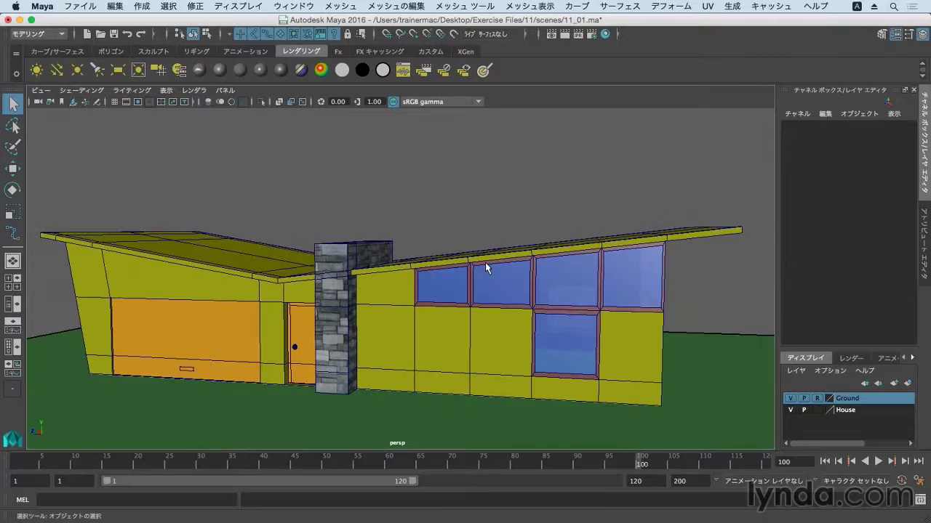